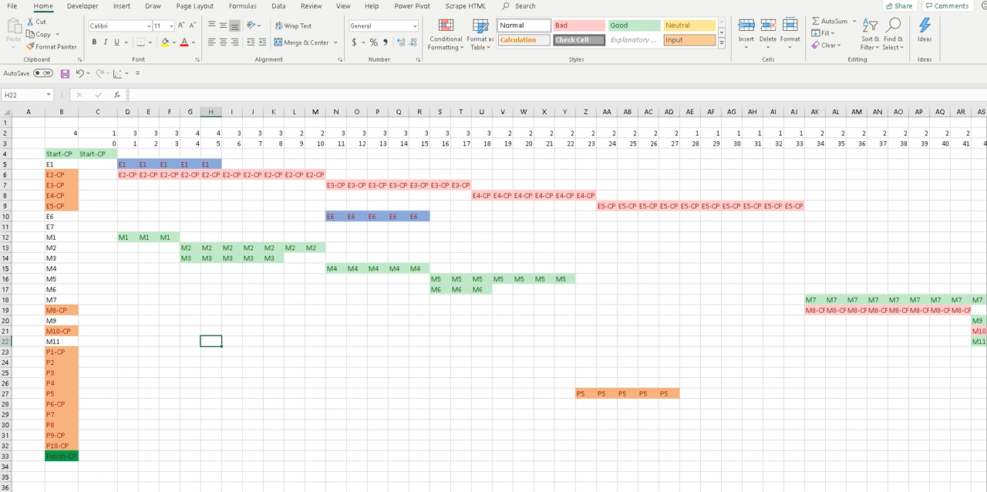
Examine the late-finish matrix formulas for the E1 and E2 rows under E3, comparing H6 and H7 with empty cell G6.
key(ctrl+Page_Up)
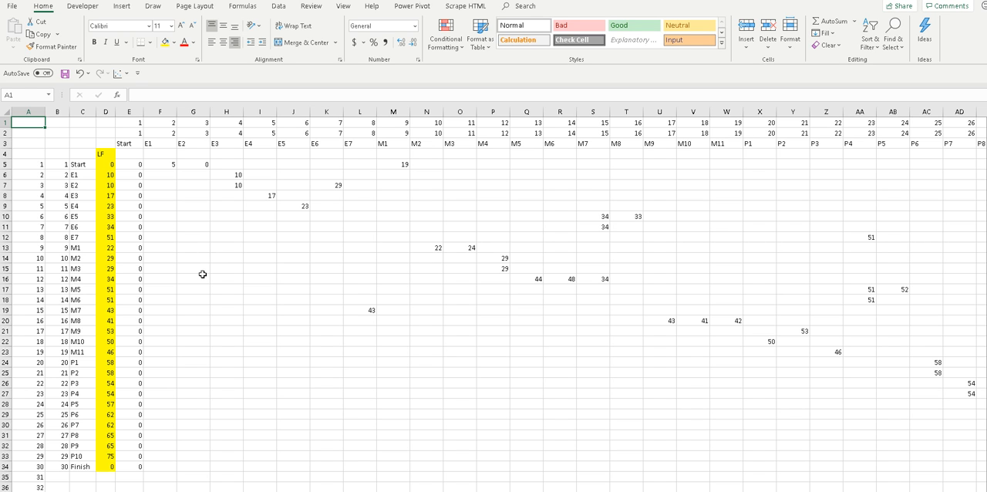
click(230, 174)
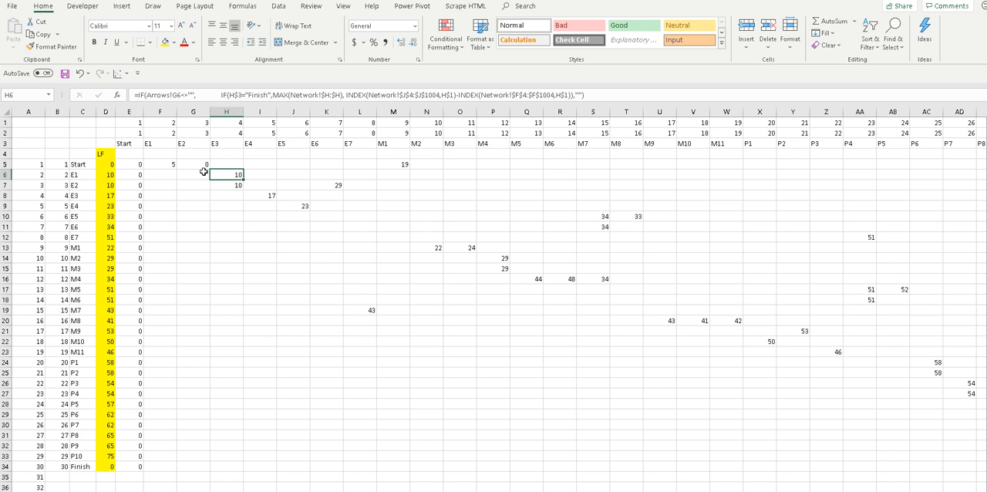
click(198, 175)
click(222, 177)
click(226, 185)
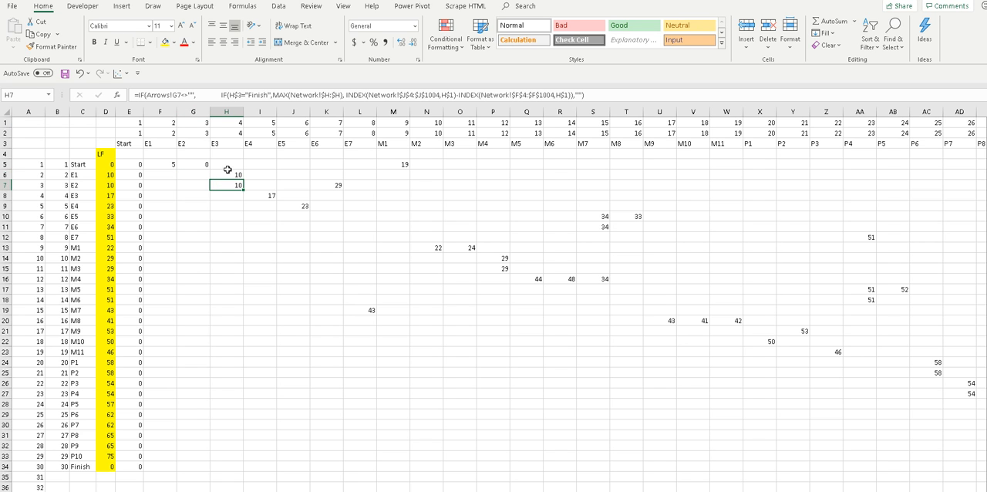
click(227, 173)
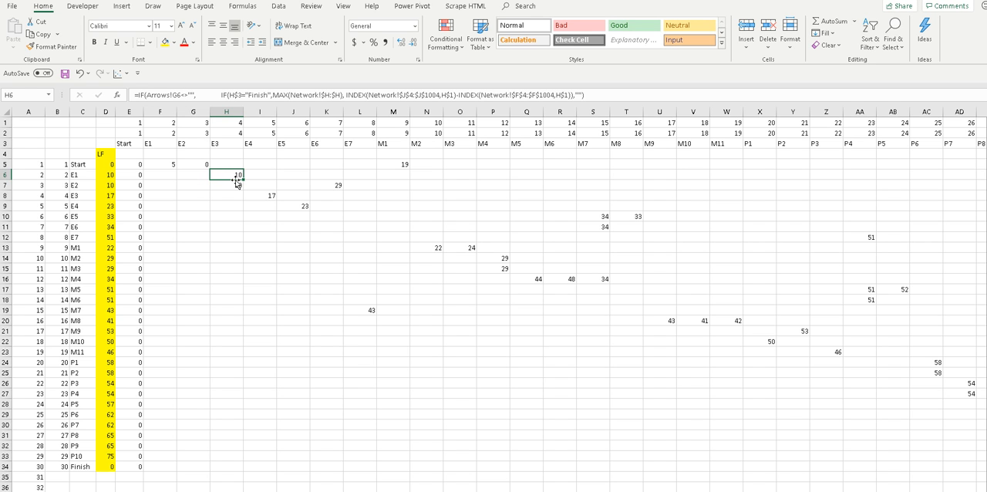
click(206, 172)
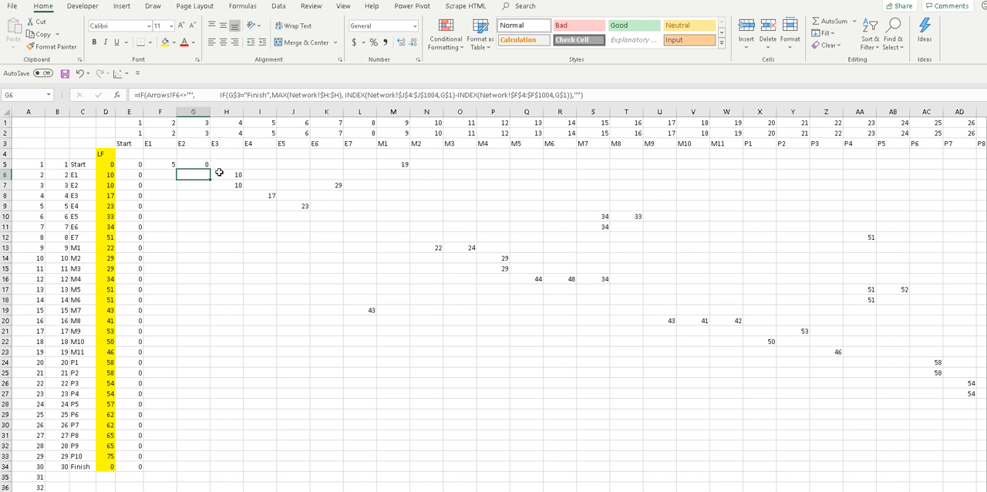
click(219, 174)
click(206, 173)
click(219, 174)
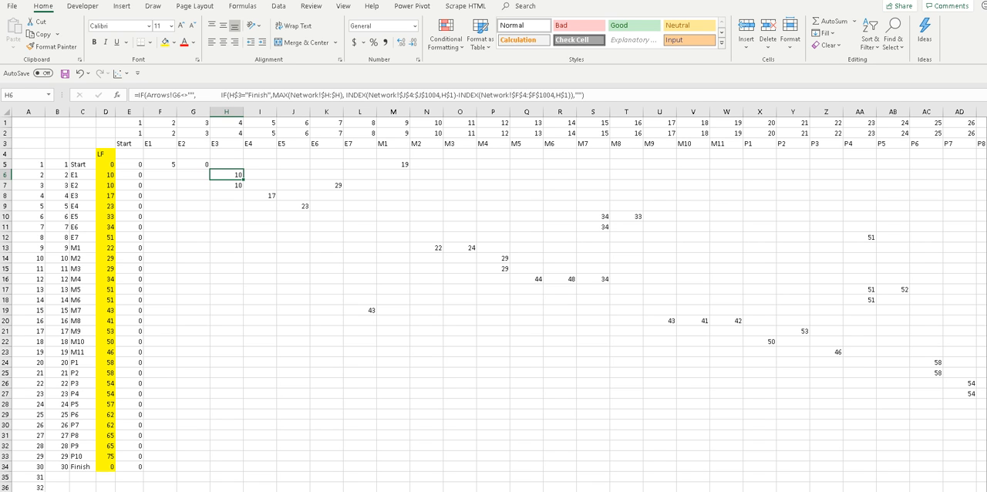
Compare the formula in H6 of the late-finish matrix with the Arrows sheet, and inspect the empty matrix cell I12.
click(108, 491)
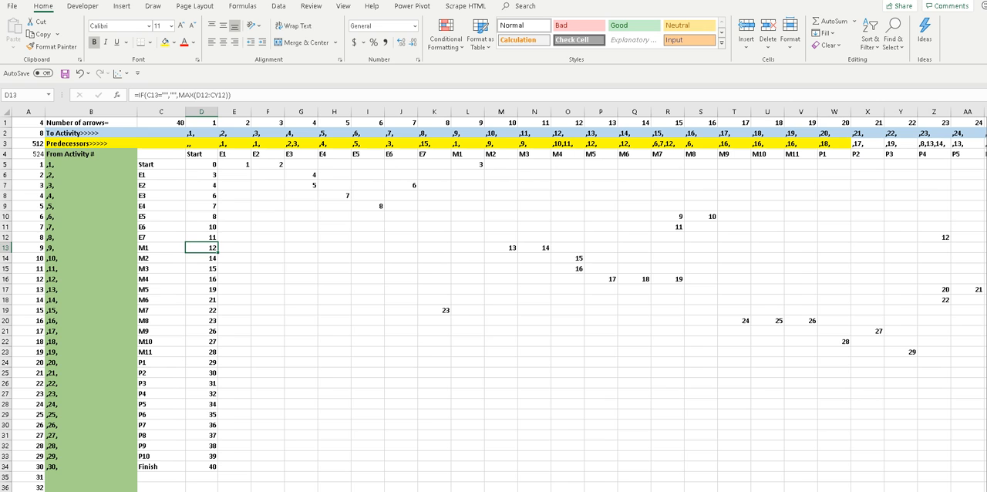
click(163, 491)
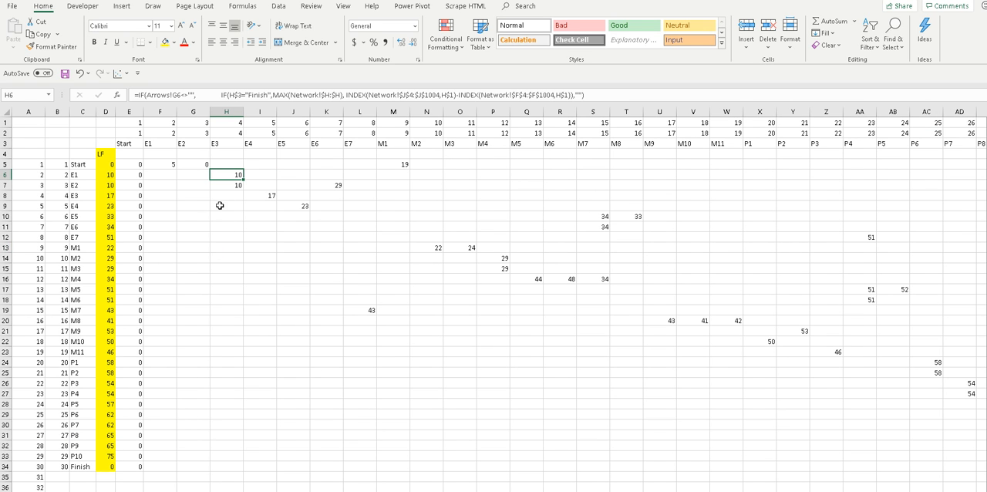
double_click(227, 175)
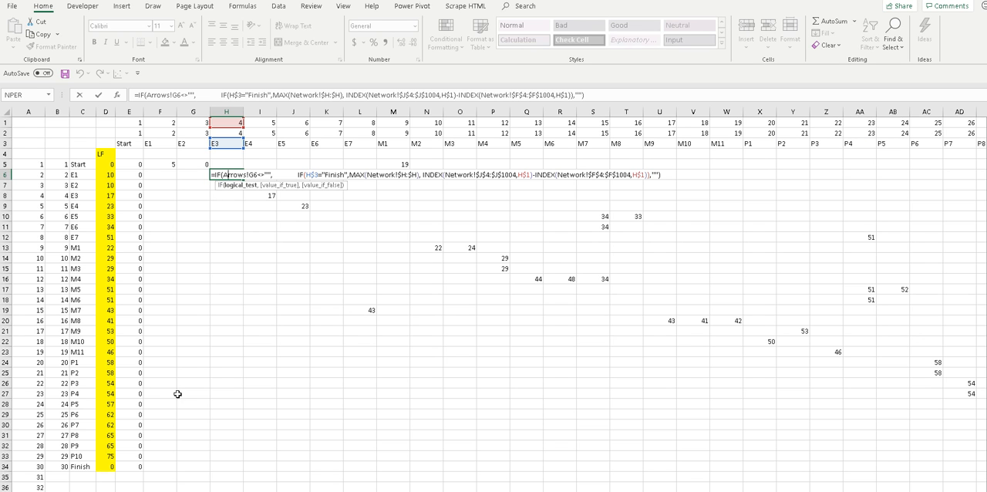
click(114, 491)
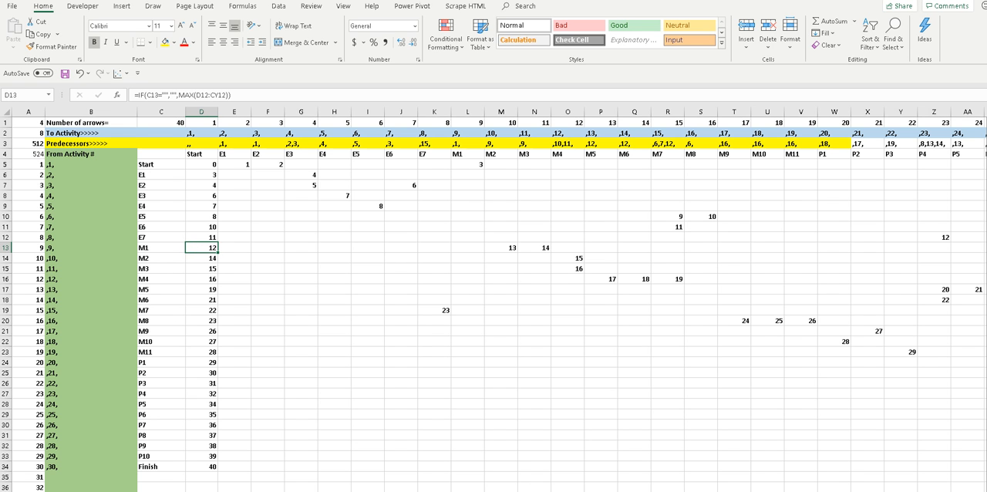
click(187, 491)
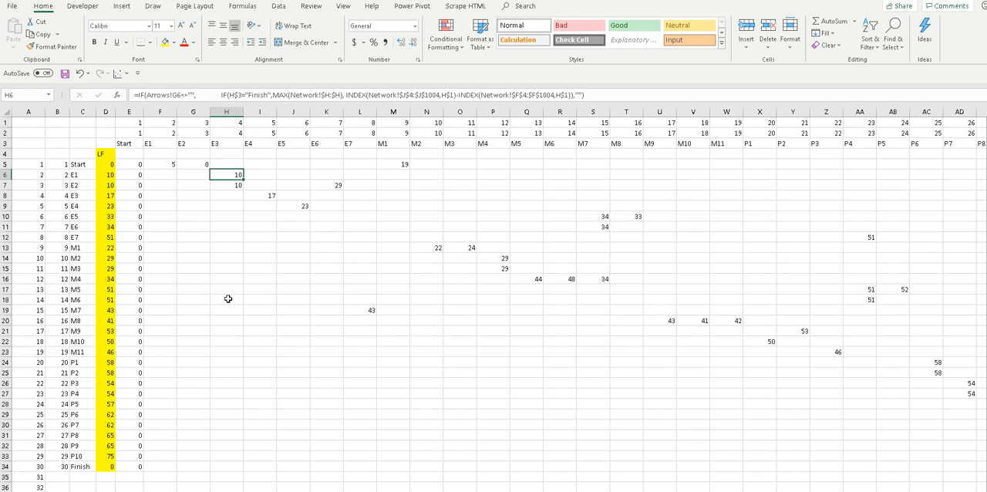
click(249, 237)
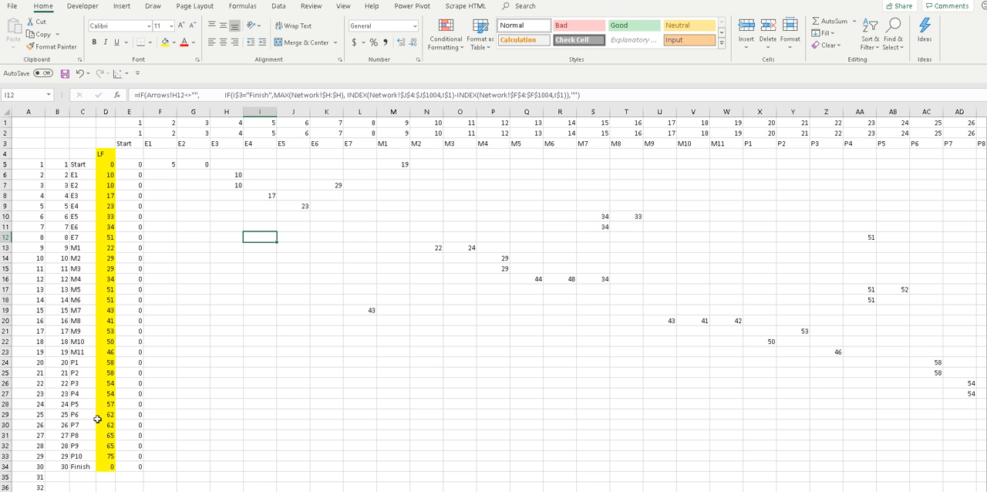
Review the LF and Duration columns on the Network sheet that the matrix formula references, and return to the matrix.
key(ctrl+Page_Up)
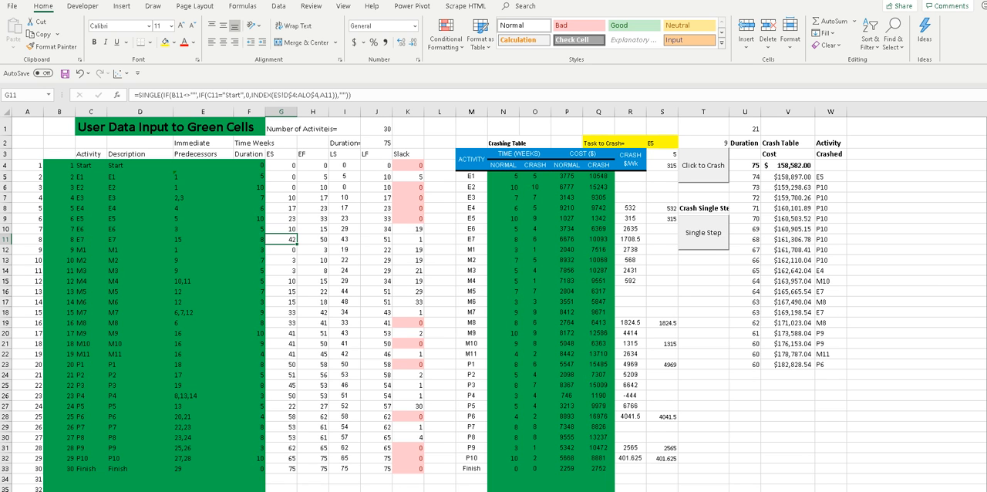
key(ctrl+Page_Down)
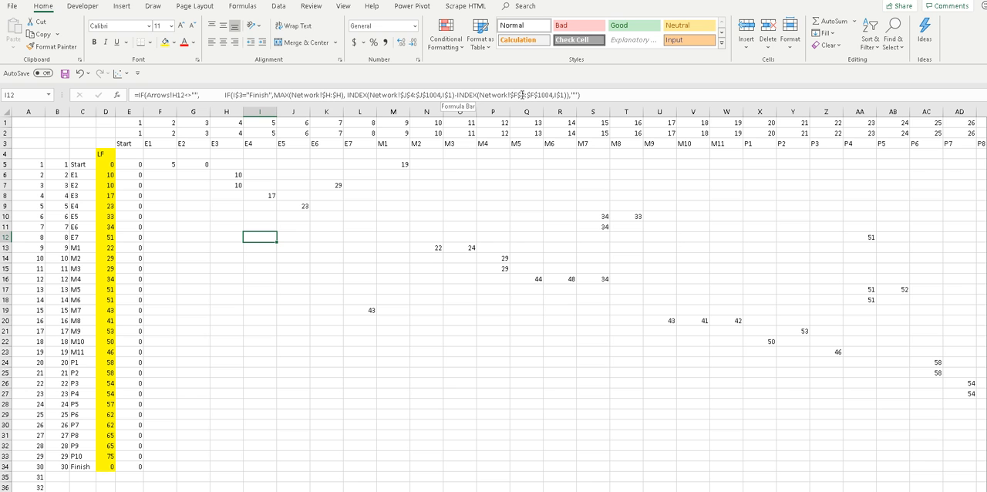
click(85, 491)
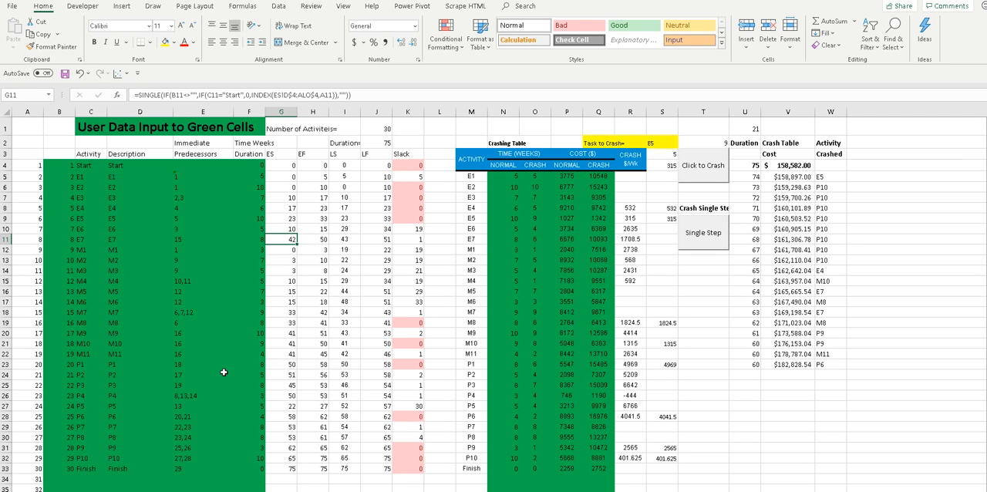
click(172, 491)
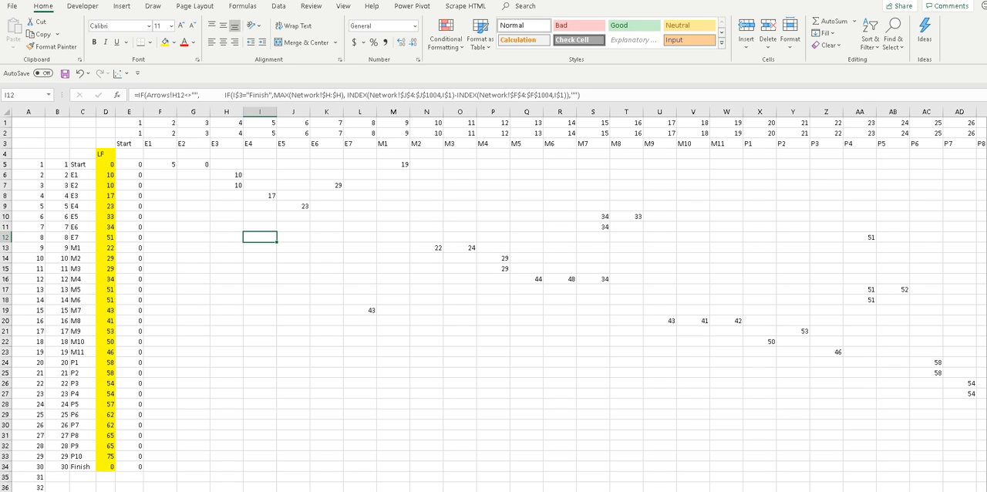
Inspect the late-finish formula in AH33, where the P10 row meets the Finish column.
right_click(670, 491)
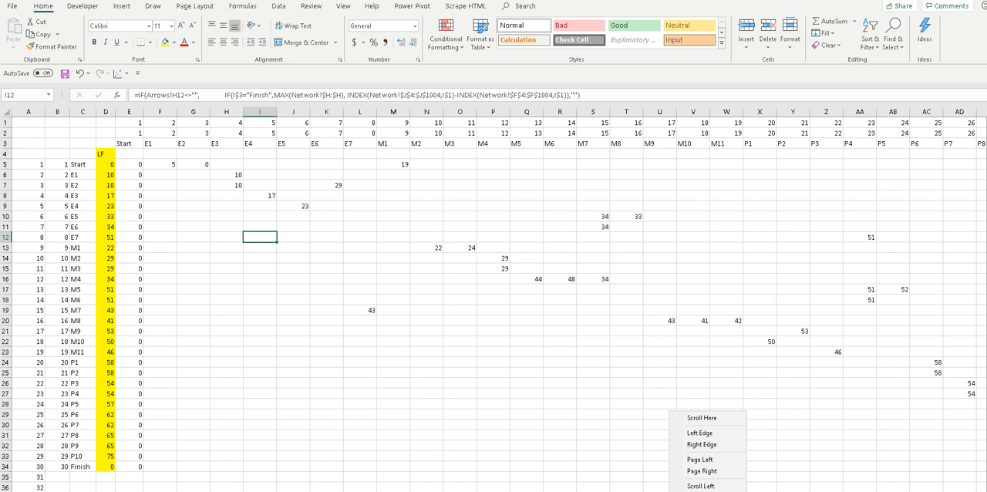
click(540, 367)
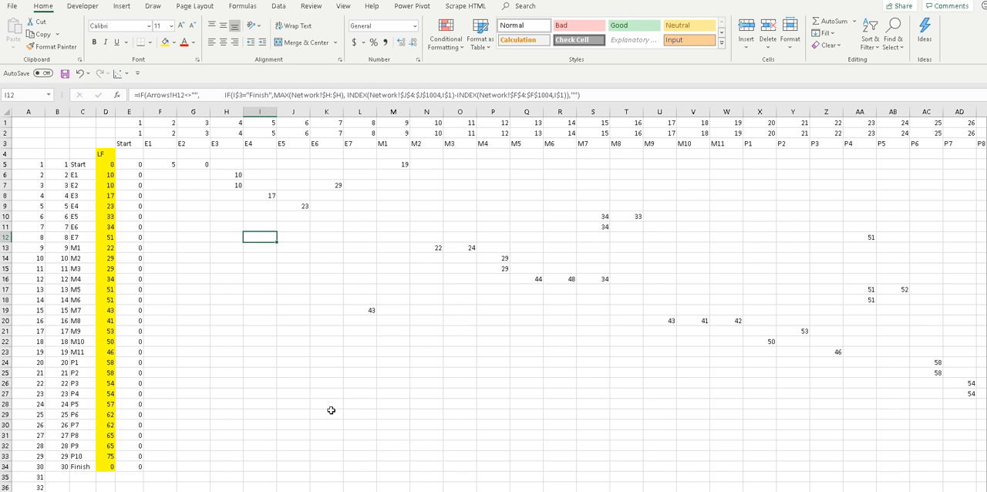
mouse_move(644, 491)
mouse_down()
mouse_move(679, 491)
mouse_move(654, 491)
mouse_up()
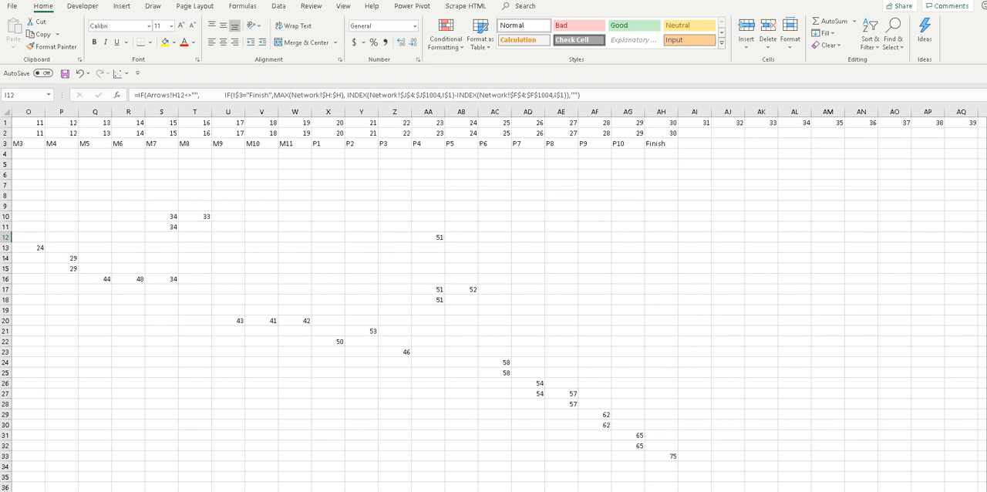
click(665, 456)
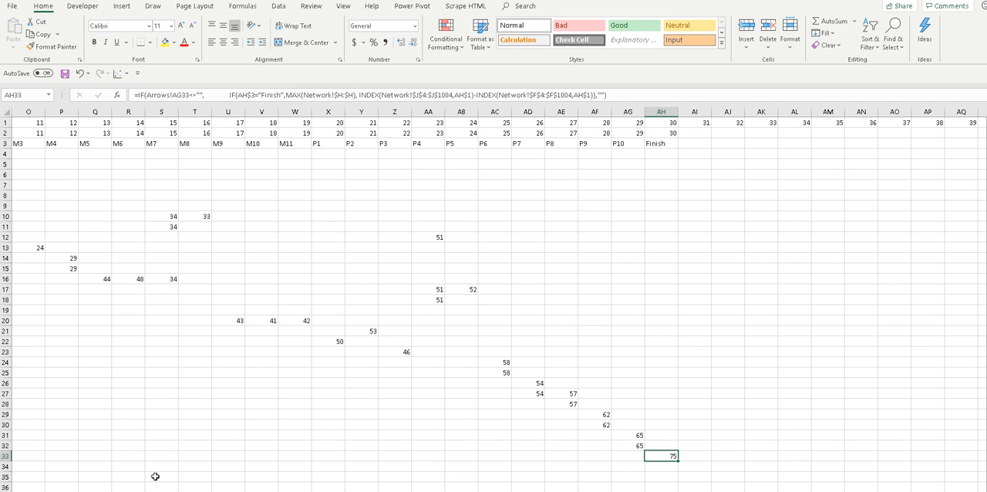
Cross-check the Finish formula against the Network sheet and inspect the matrix formula in Y21 for M9 to P2.
key(ctrl+Page_Up)
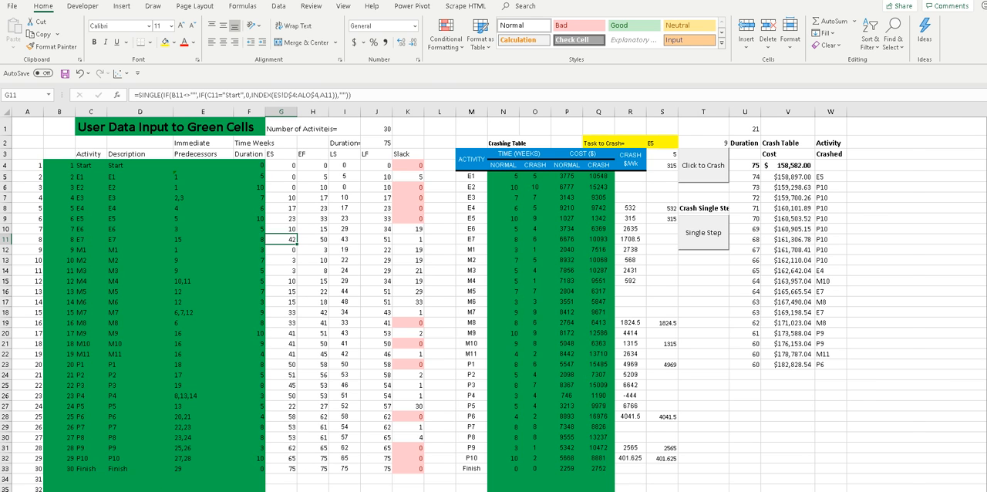
key(ctrl+Page_Down)
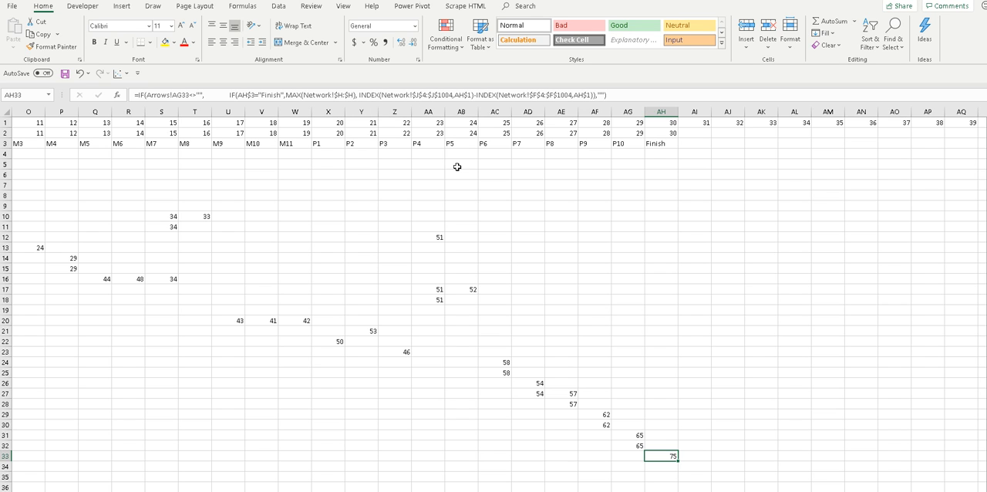
click(367, 329)
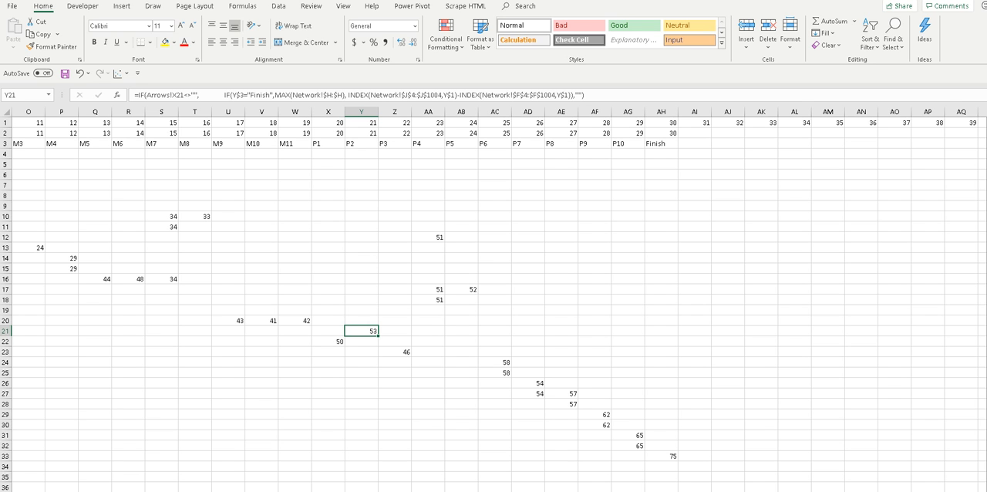
scroll(493, 301, left, 5)
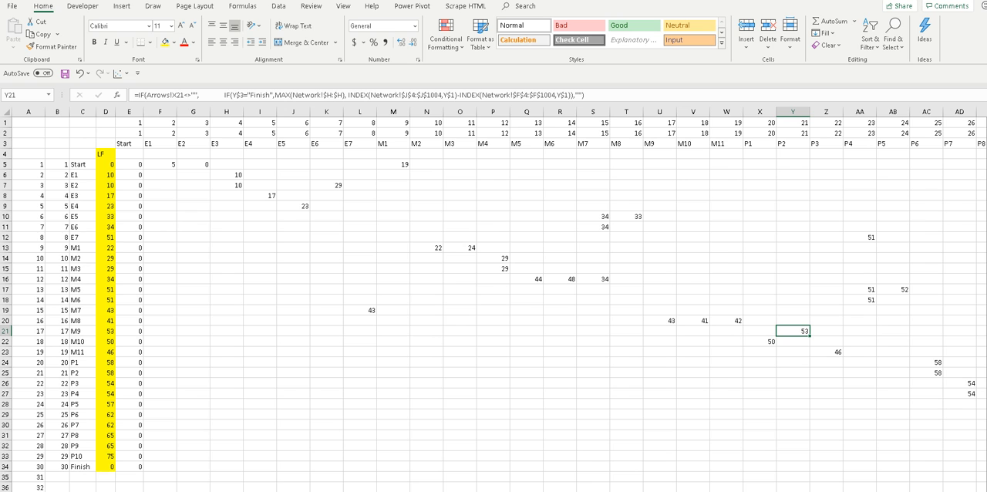
On the network diagram sheet, examine the LF of activities E1 and E3 and the duration of E3.
key(ctrl+Page_Up)
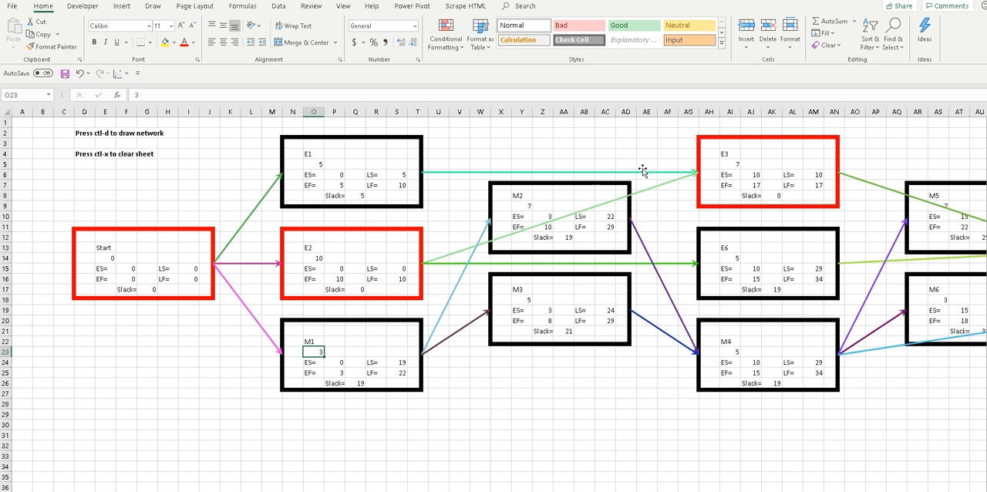
click(398, 185)
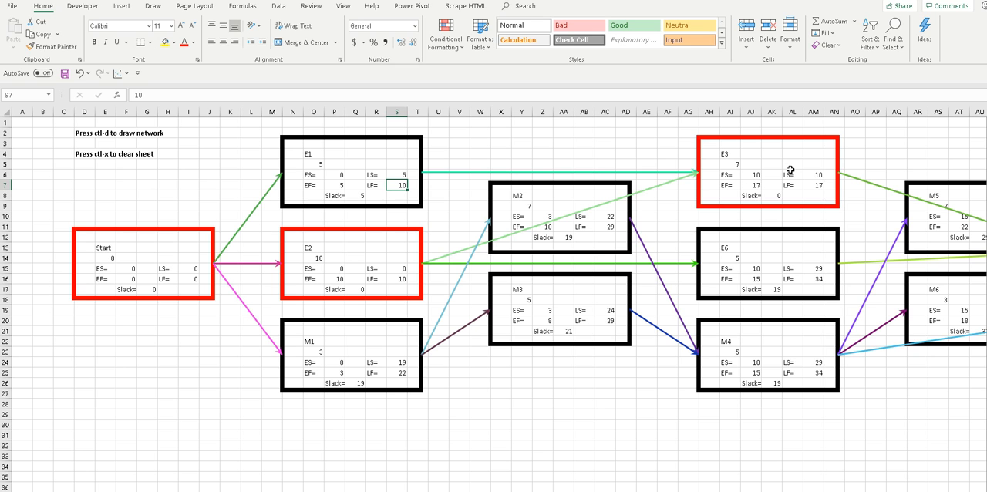
click(819, 185)
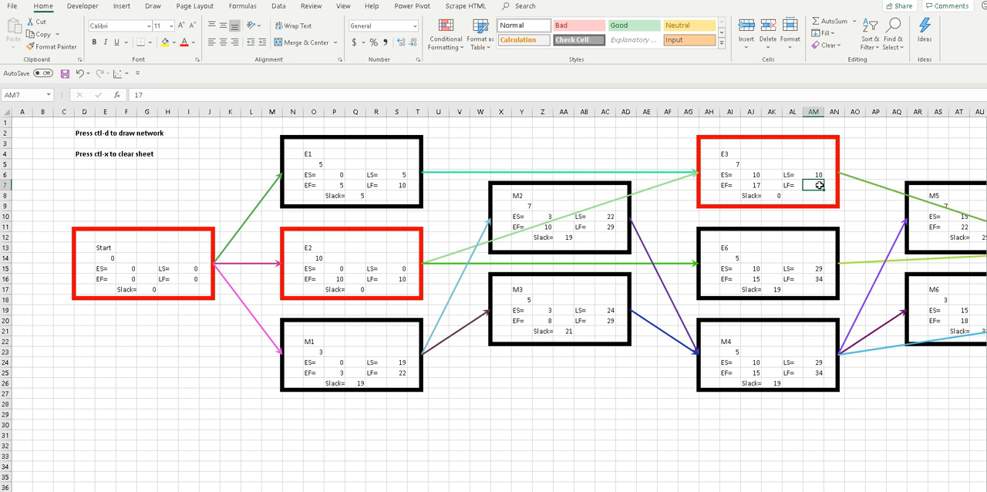
click(738, 165)
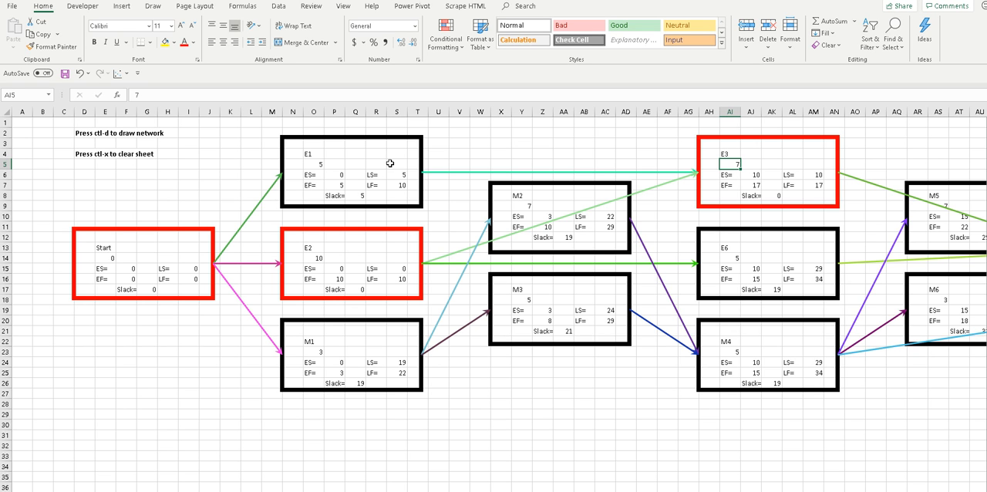
click(399, 185)
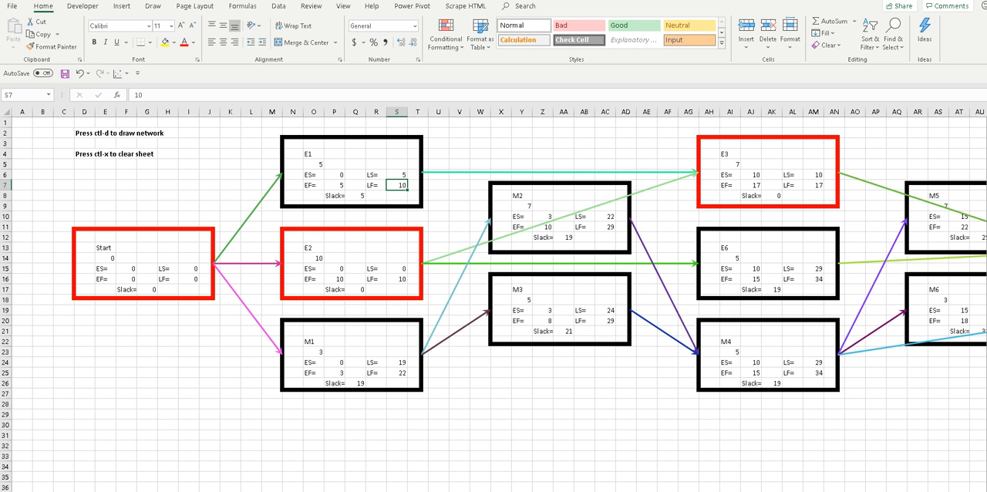
Back in the late-finish matrix, inspect the formulas in L19, the activity numbers B5 to B7, and activity name C5.
key(ctrl+Page_Up)
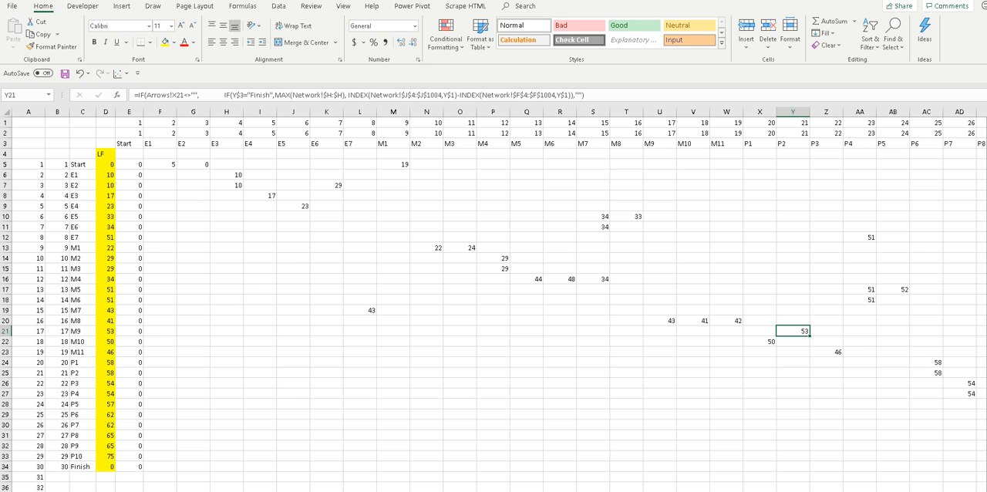
click(355, 307)
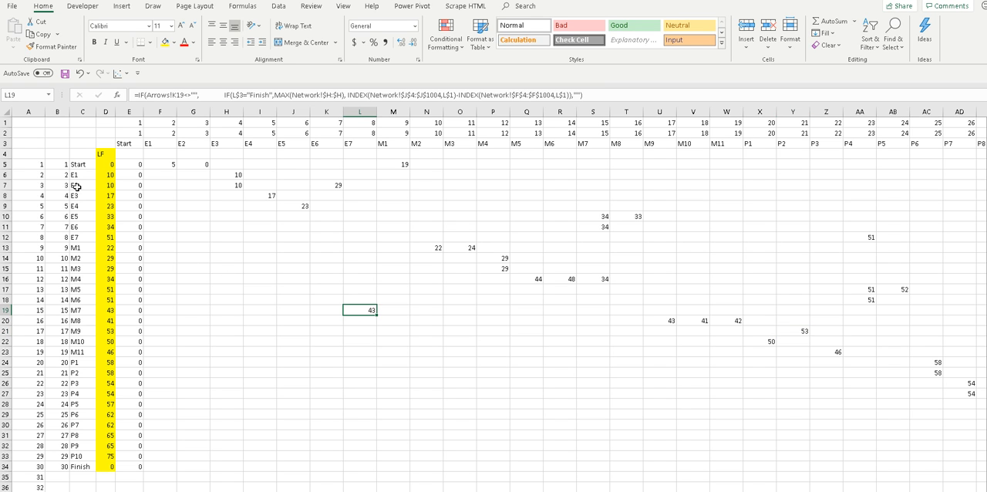
click(60, 166)
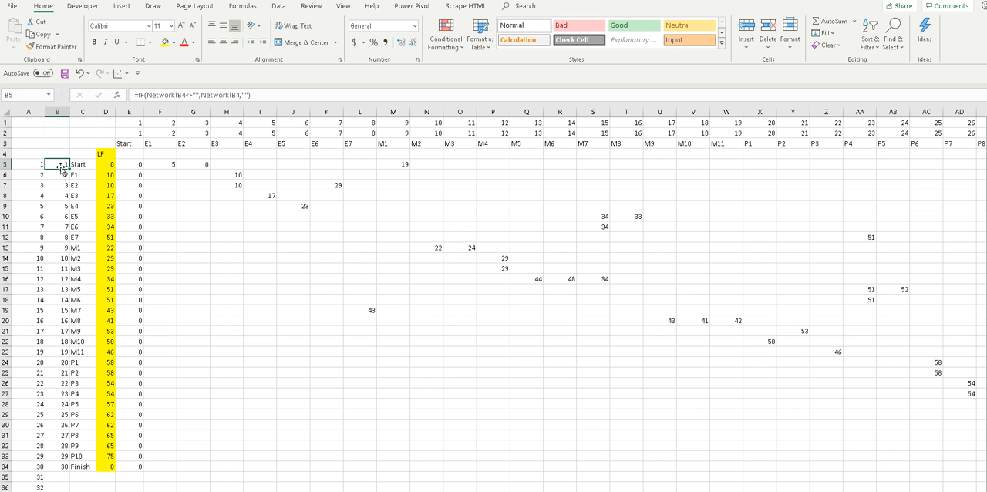
click(62, 176)
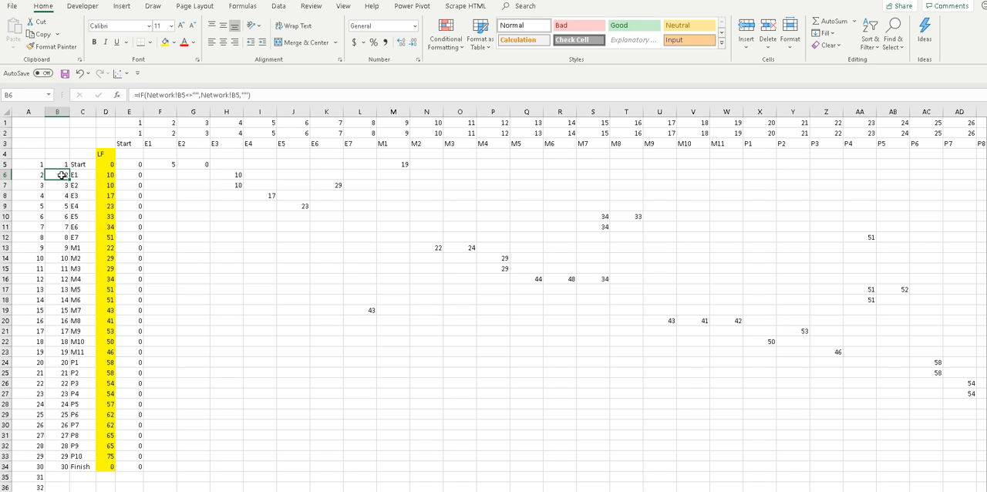
click(61, 184)
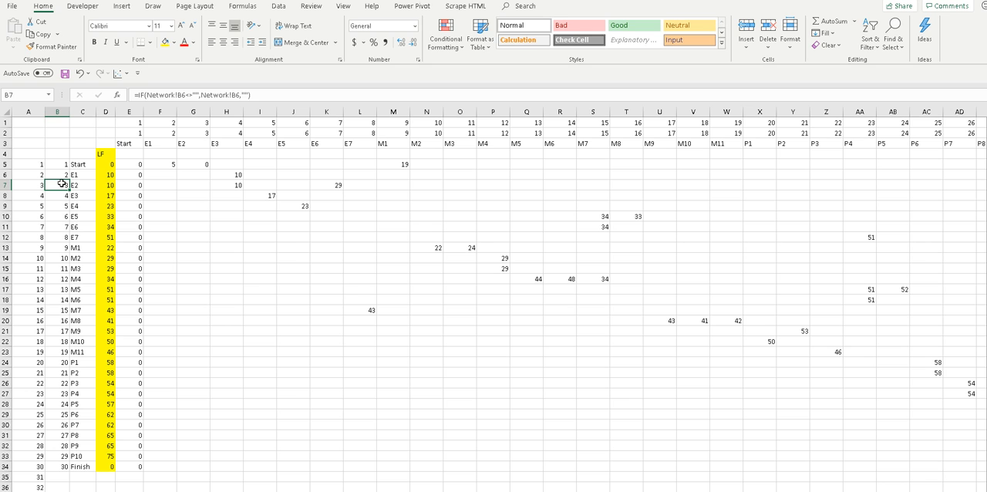
click(81, 166)
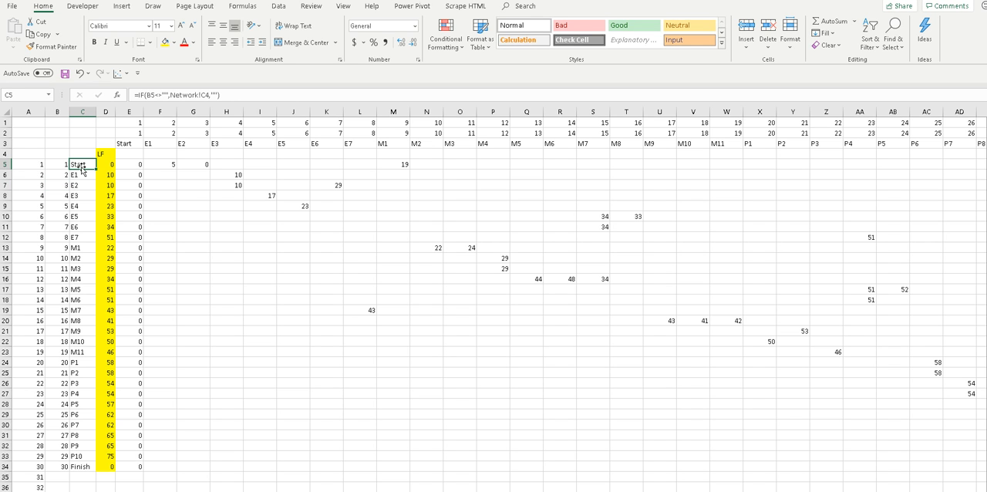
Inspect the activity name formulas in C6 and C5 and the minimum-based LF formula for Start in D5.
click(78, 176)
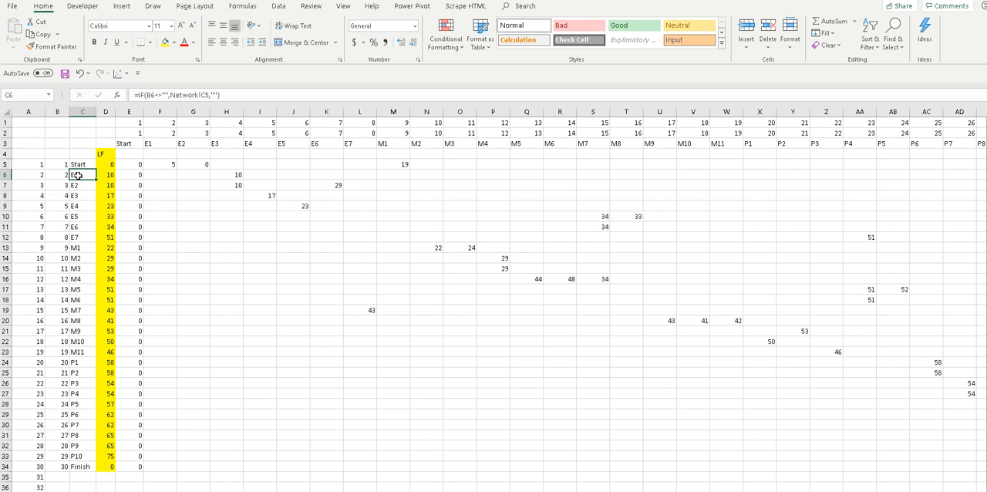
click(80, 165)
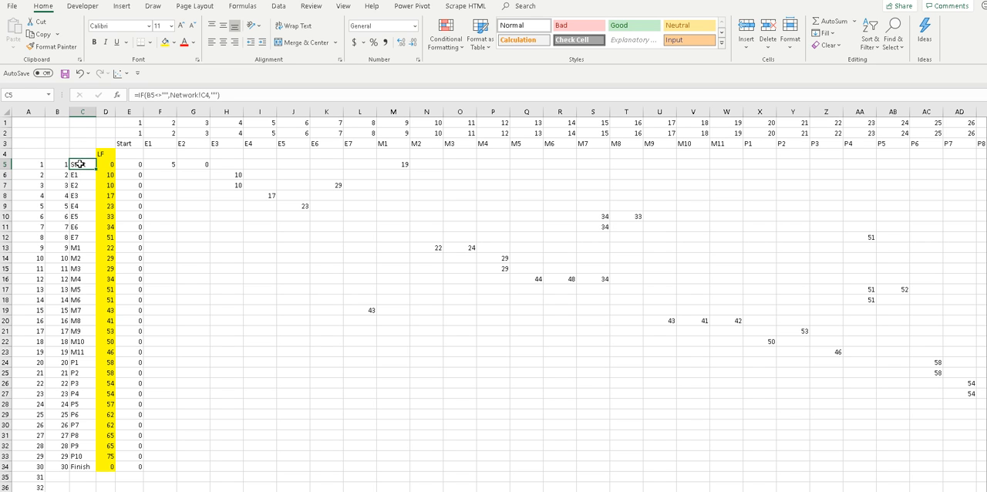
click(107, 153)
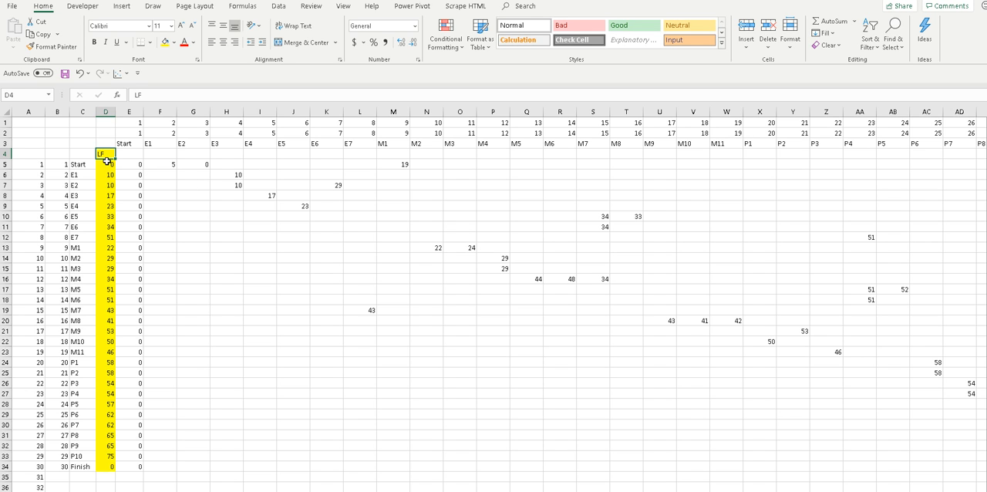
click(108, 163)
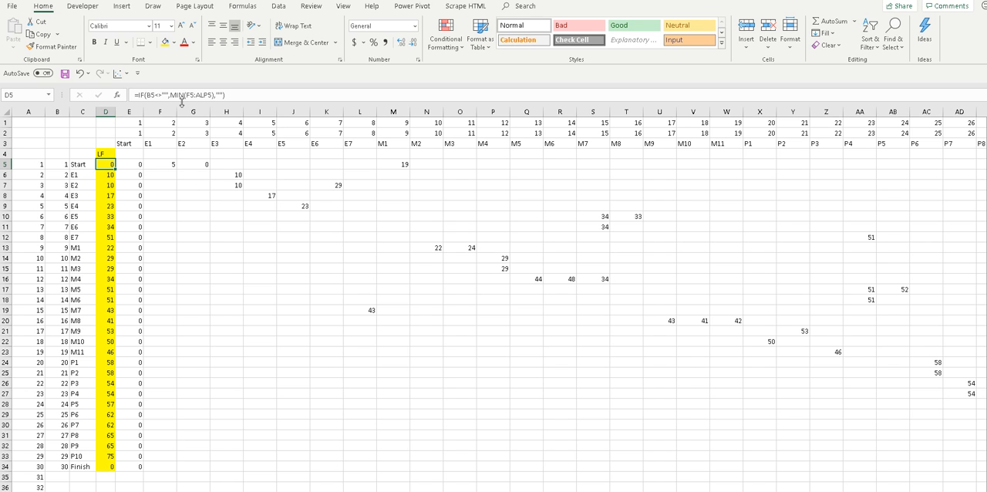
double_click(108, 165)
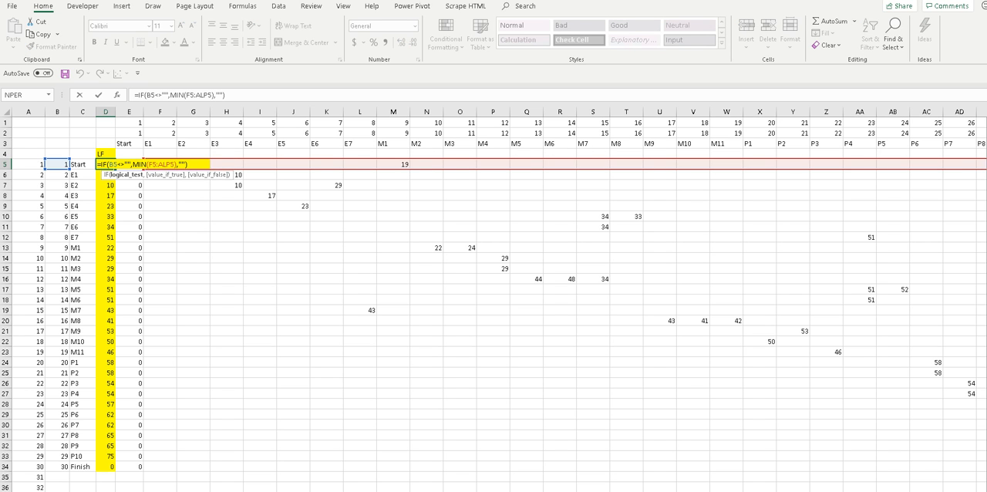
key(Escape)
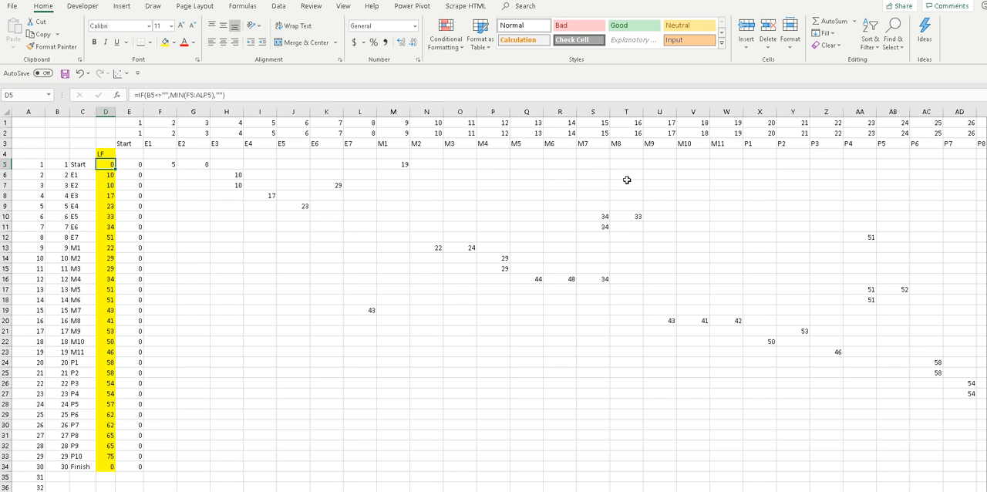
Check the LF minimum formulas for E1 in D6 and E5 in D10 against matrix entries H6 and S10.
double_click(109, 175)
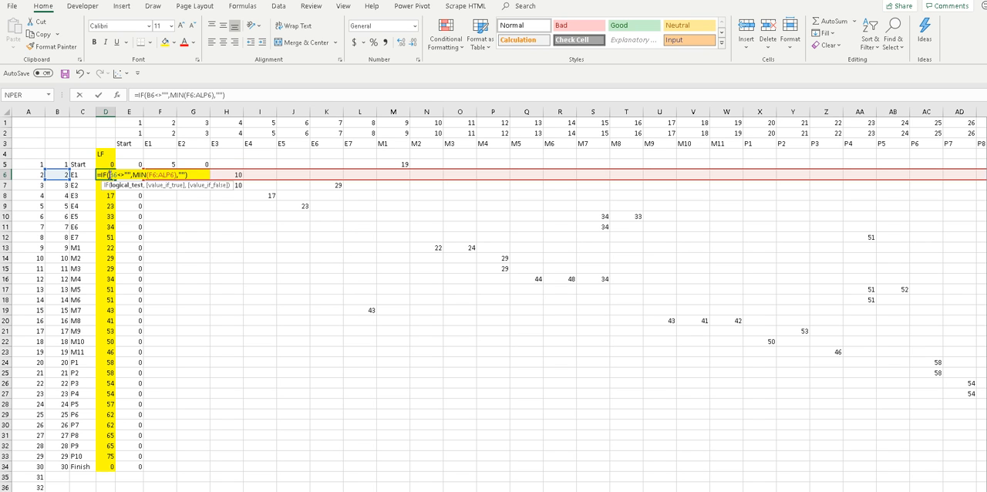
key(Escape)
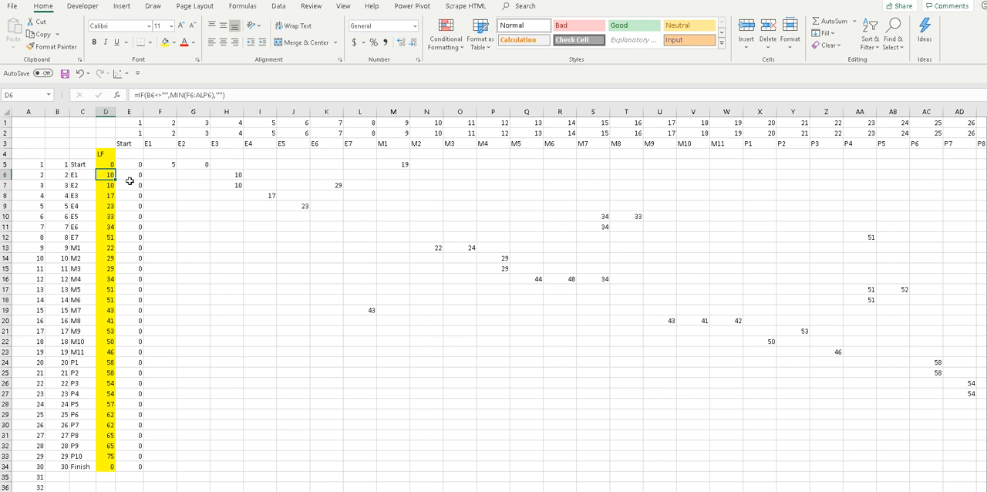
click(232, 175)
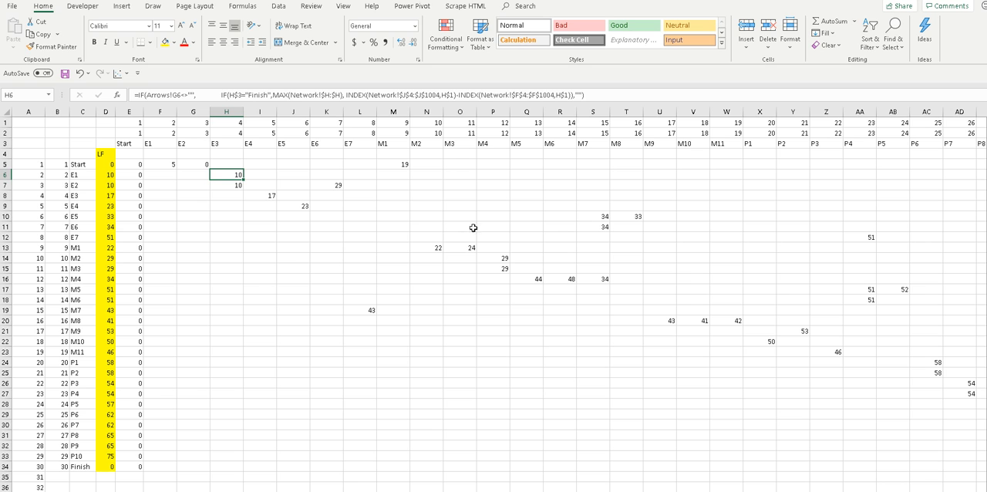
click(591, 217)
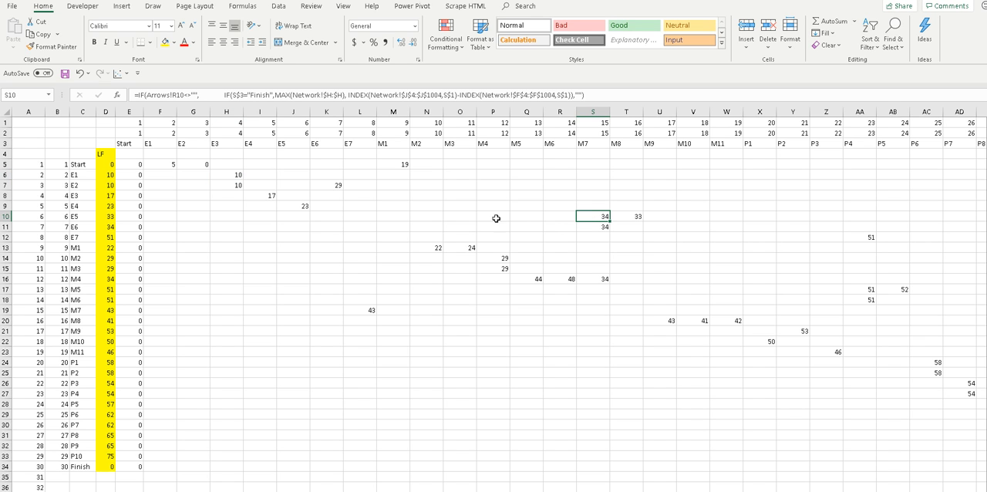
double_click(107, 216)
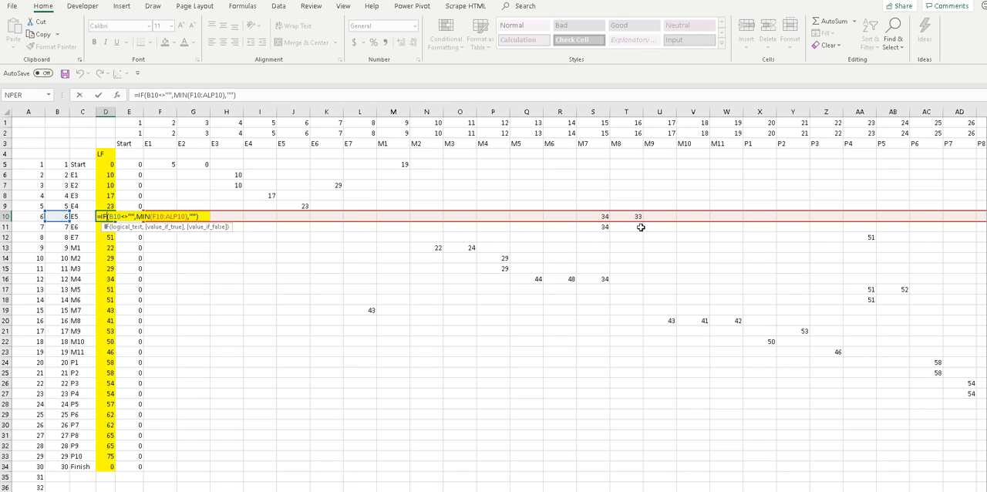
key(Escape)
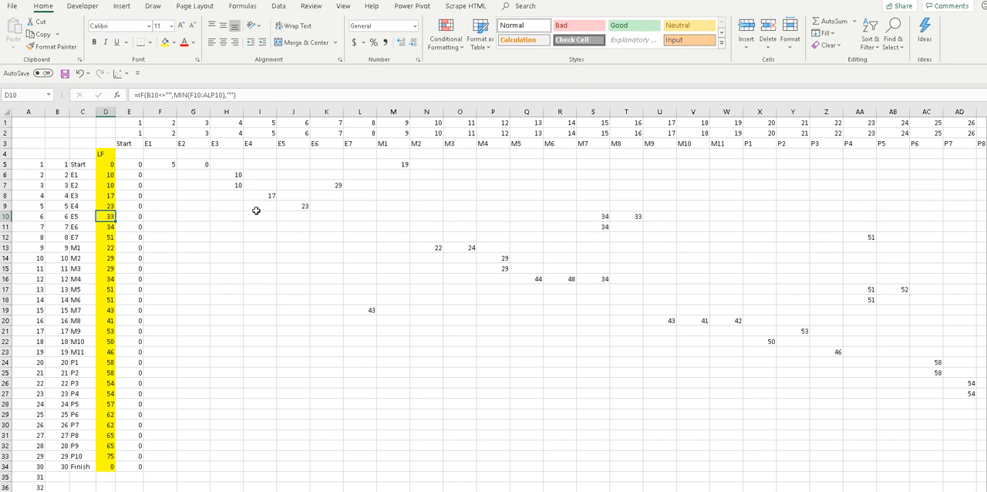
click(105, 217)
On the Network sheet, inspect E5's LF formula in J9 and LS formula in I9 alongside its ES in G9.
click(116, 491)
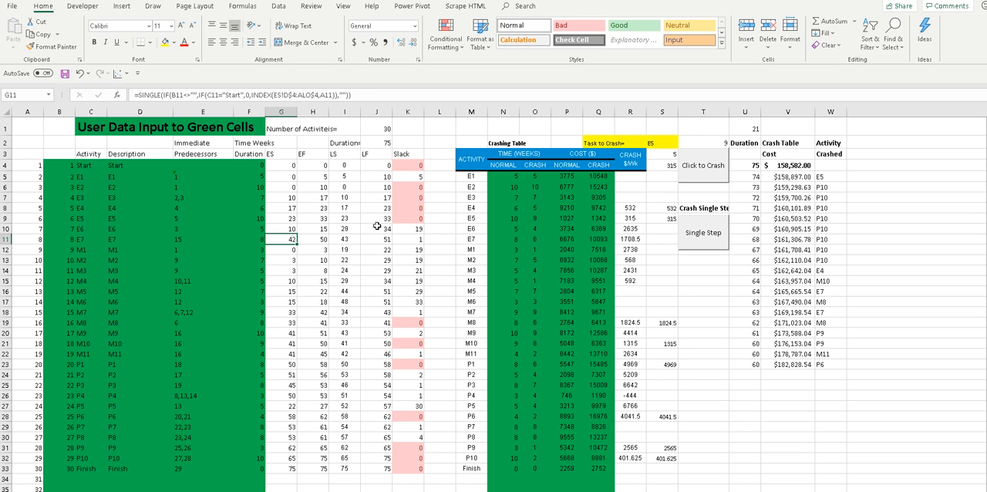
click(376, 220)
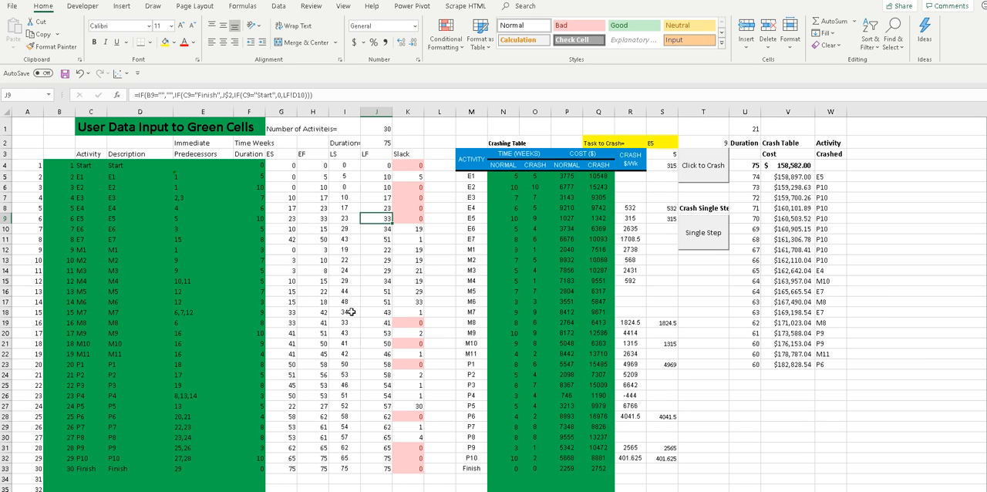
click(344, 219)
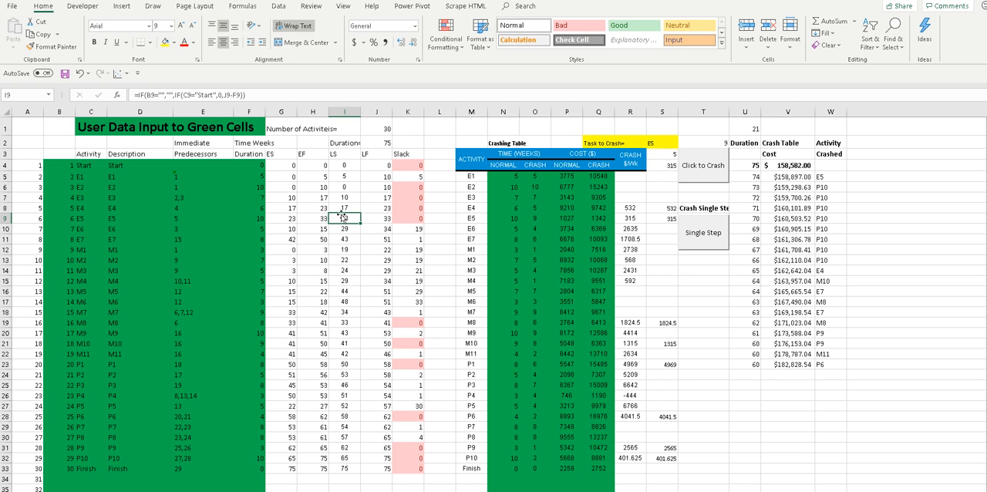
click(379, 218)
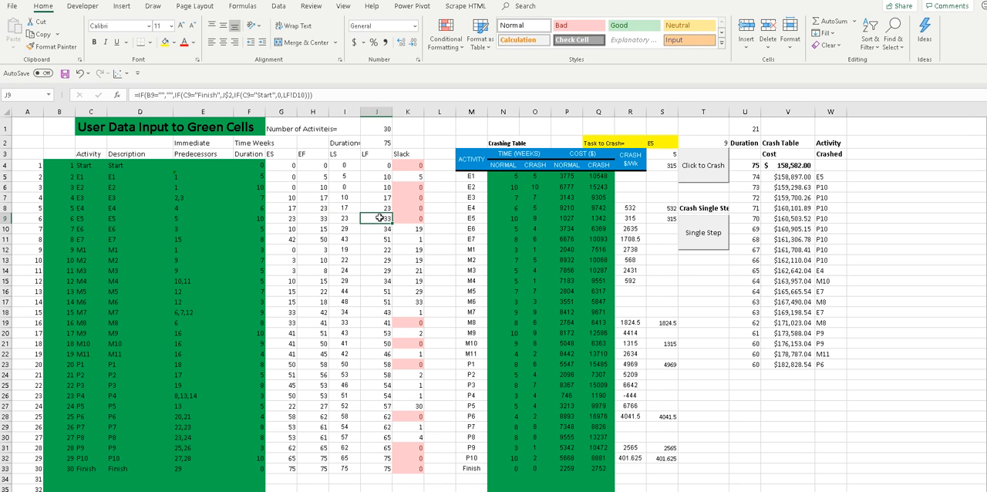
click(287, 218)
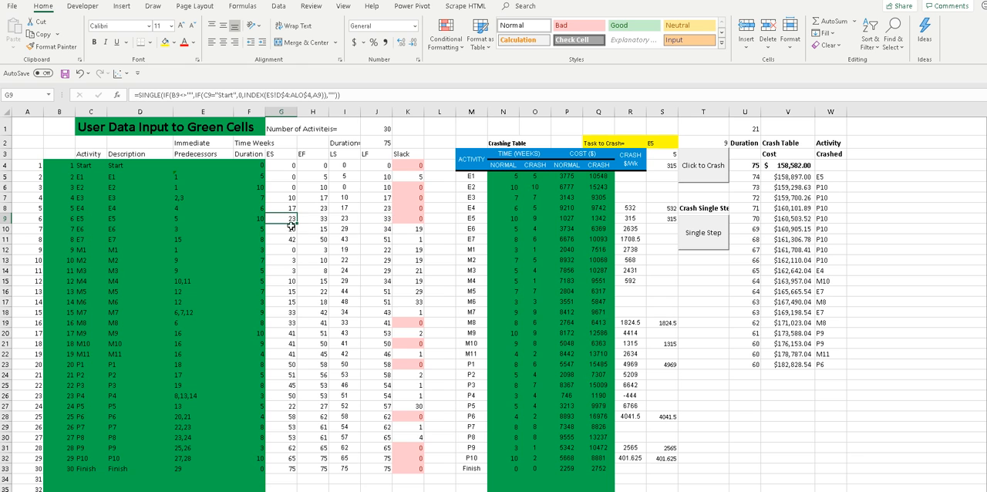
click(343, 217)
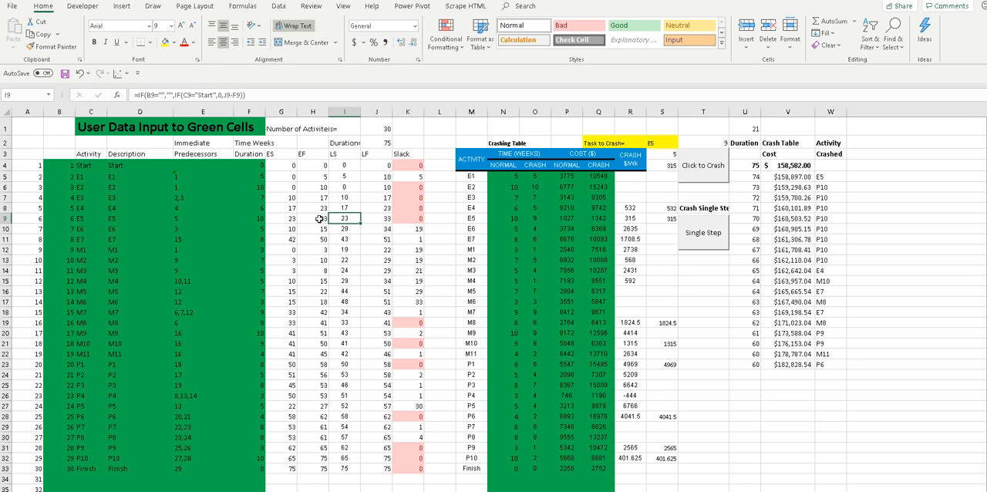
click(375, 217)
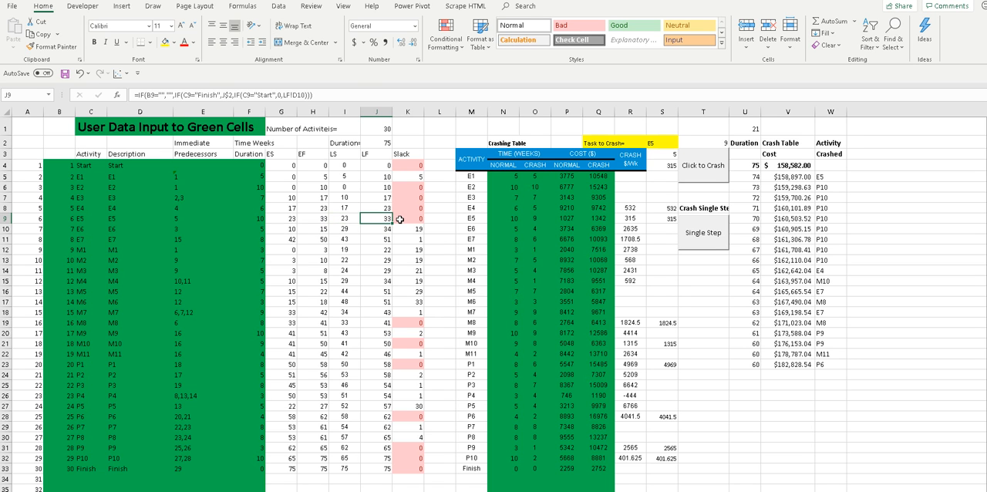
Inspect the slack formulas for E5 in K9 and Start in K4, including the cells K4 references.
click(404, 219)
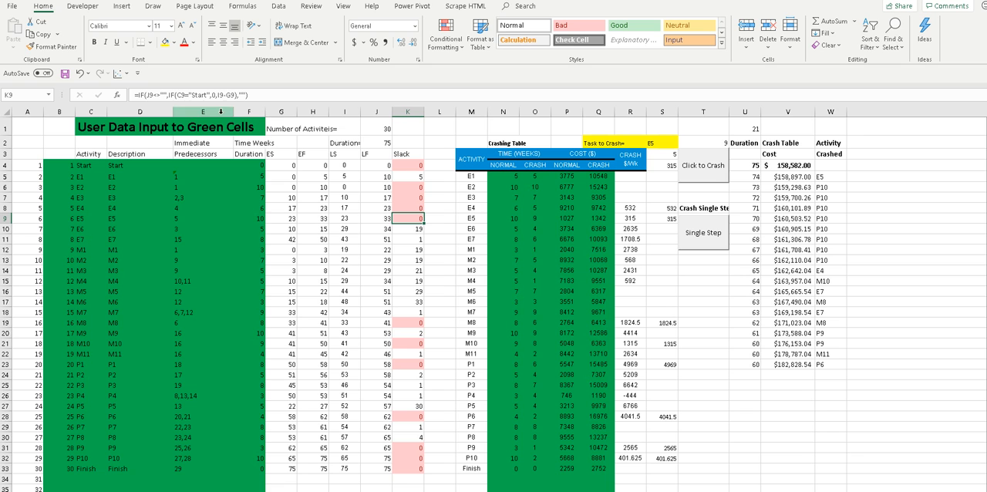
click(408, 165)
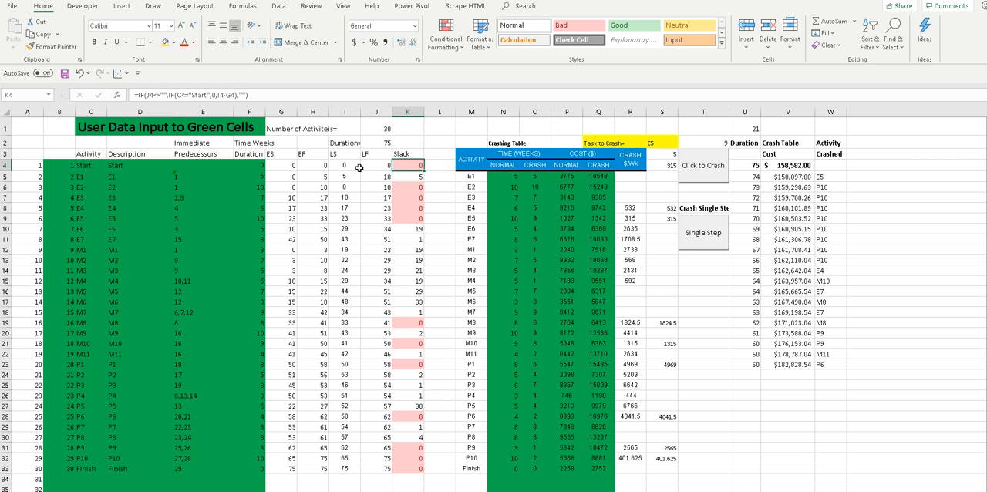
double_click(405, 164)
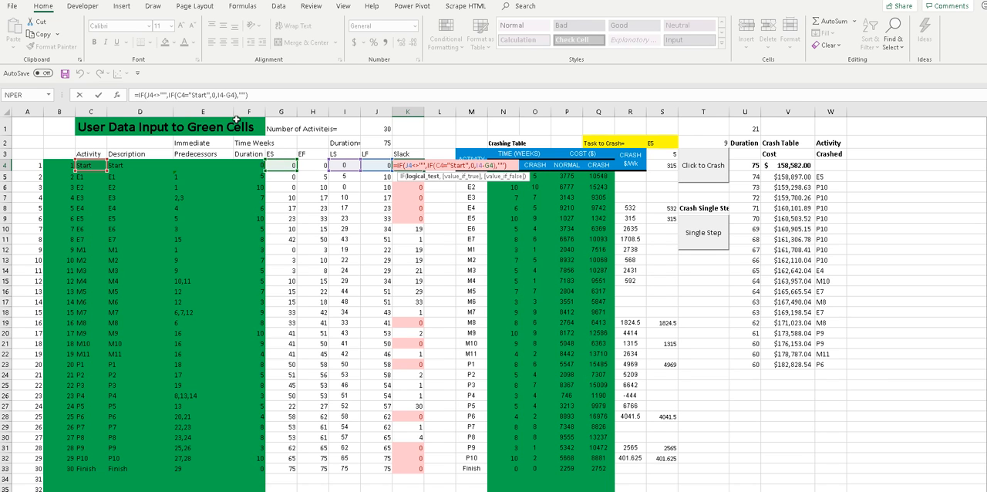
key(Escape)
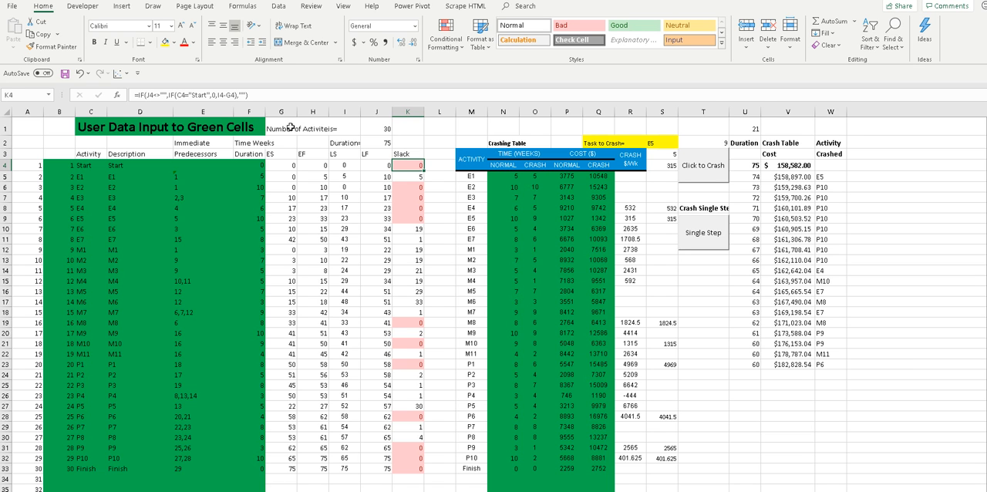
Compare the slack formula in the Finish row, K33, with the blank row below it in K34 and G34.
click(400, 480)
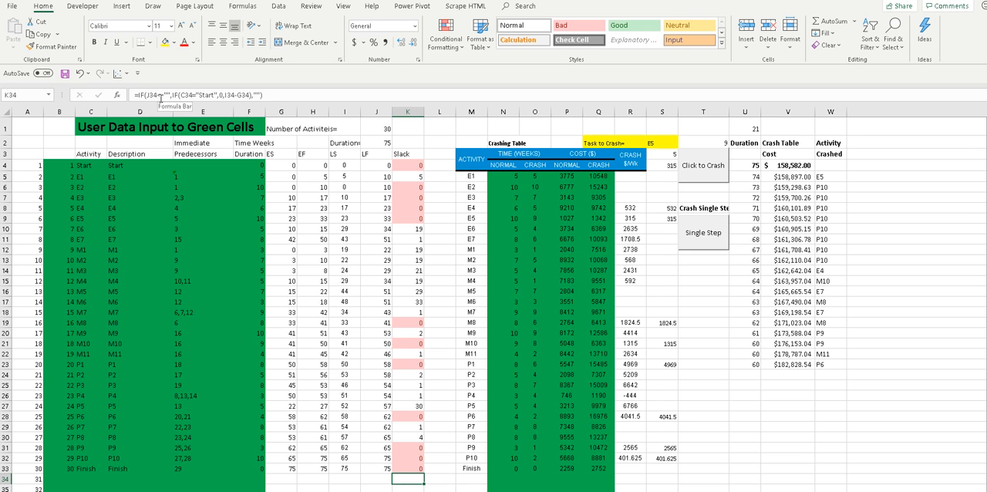
click(412, 466)
click(411, 478)
click(407, 465)
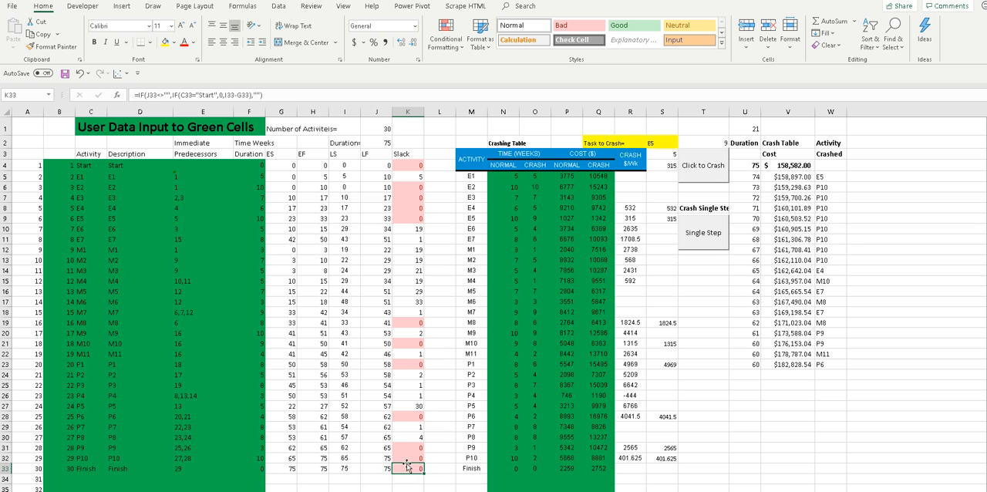
click(286, 477)
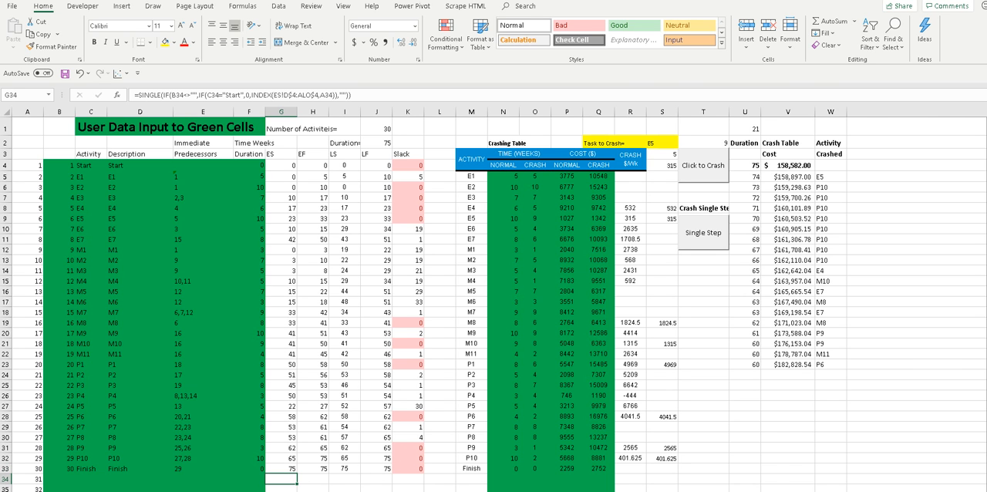
Return to the late-finish matrix sheet and inspect the column header cells for E5 in J1, J2 and J3.
key(ctrl+Page_Down)
click(319, 446)
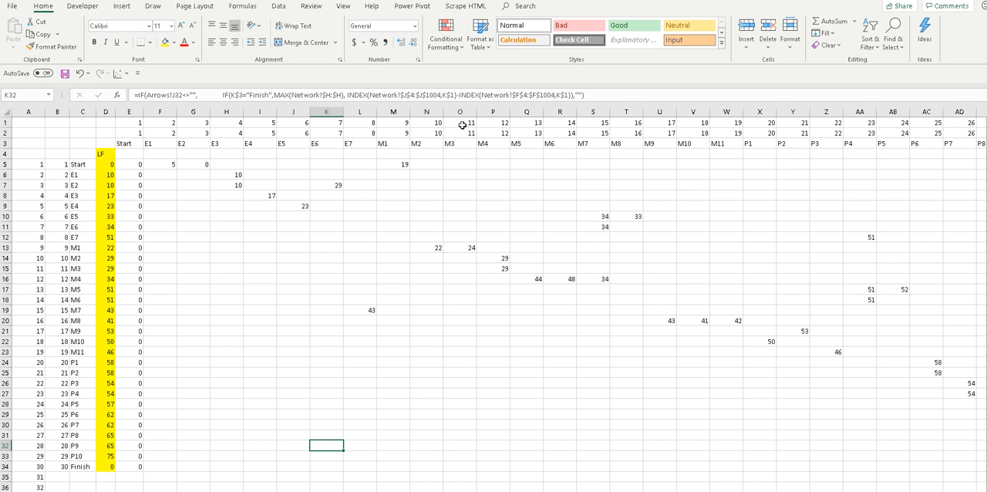
click(297, 121)
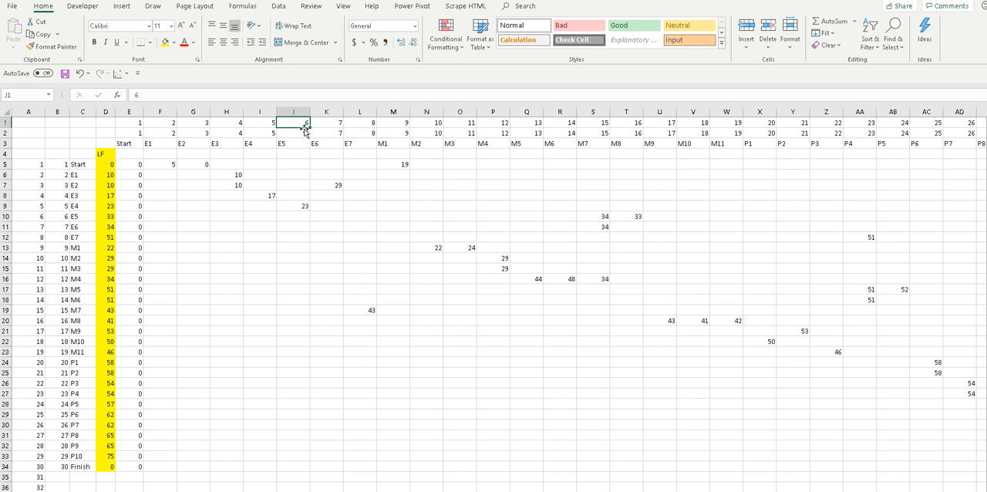
click(300, 131)
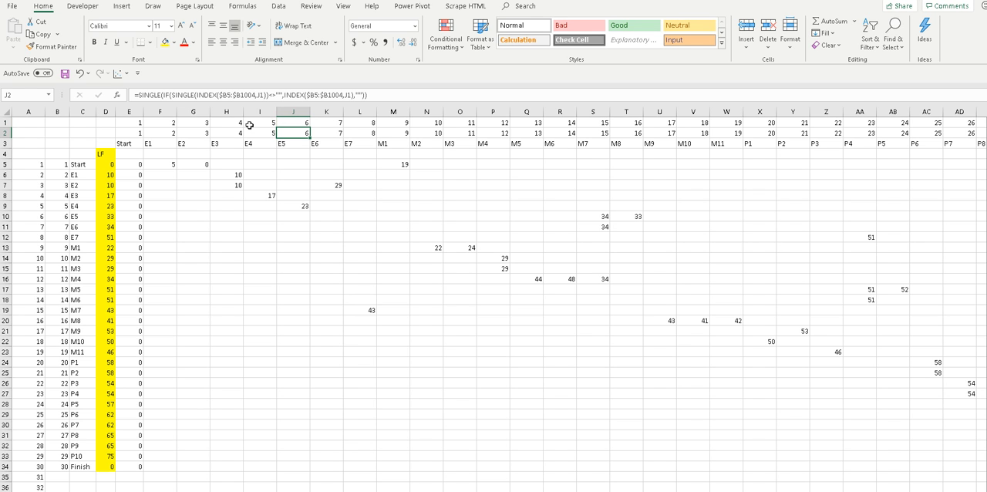
click(294, 144)
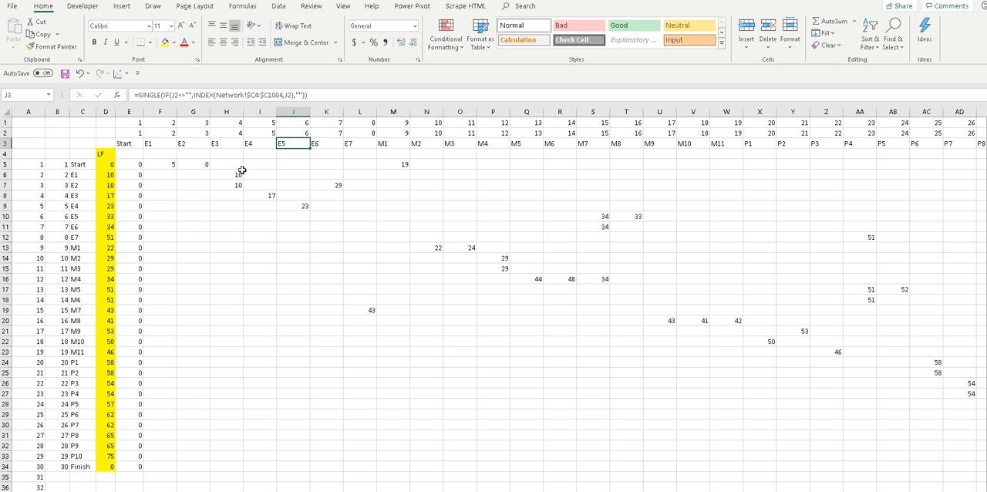
Examine the formulas in filled matrix cells M5, I8 and E5 and in blank cells I6, J11 and G13.
click(386, 165)
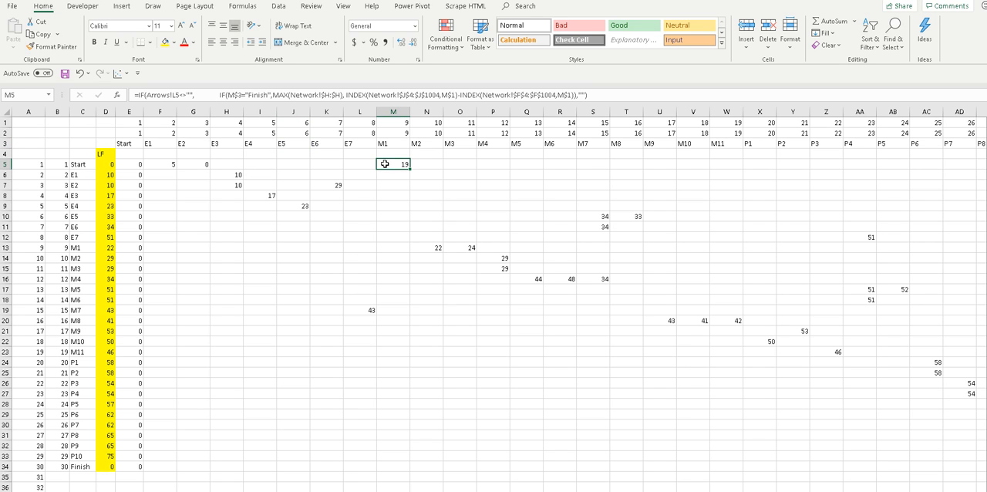
click(266, 175)
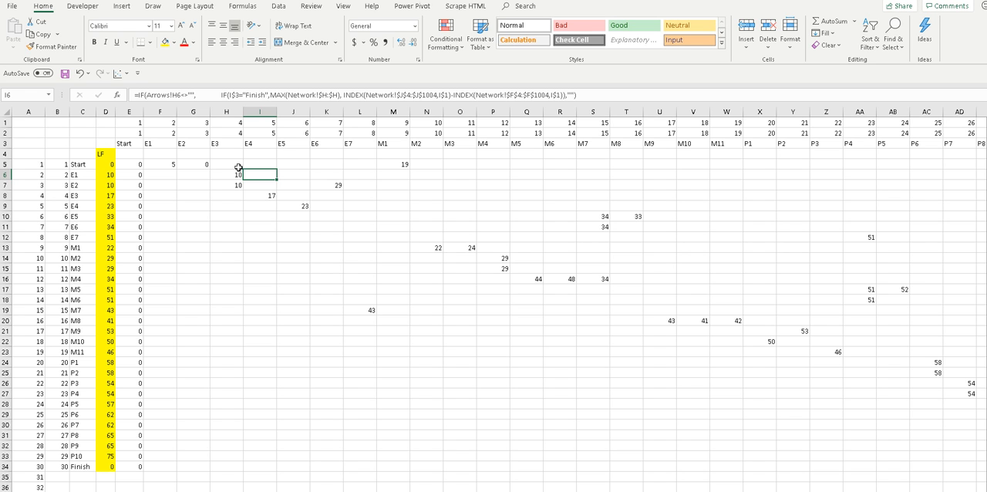
click(265, 196)
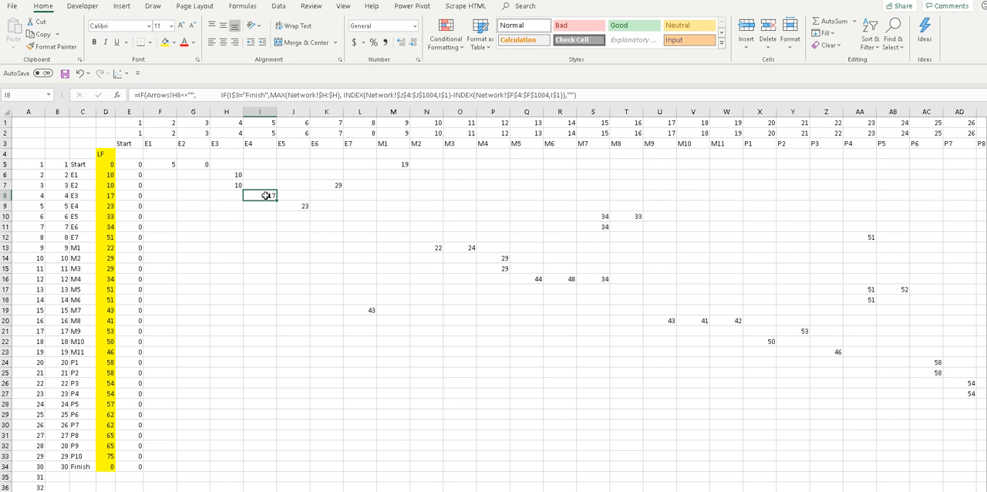
click(307, 227)
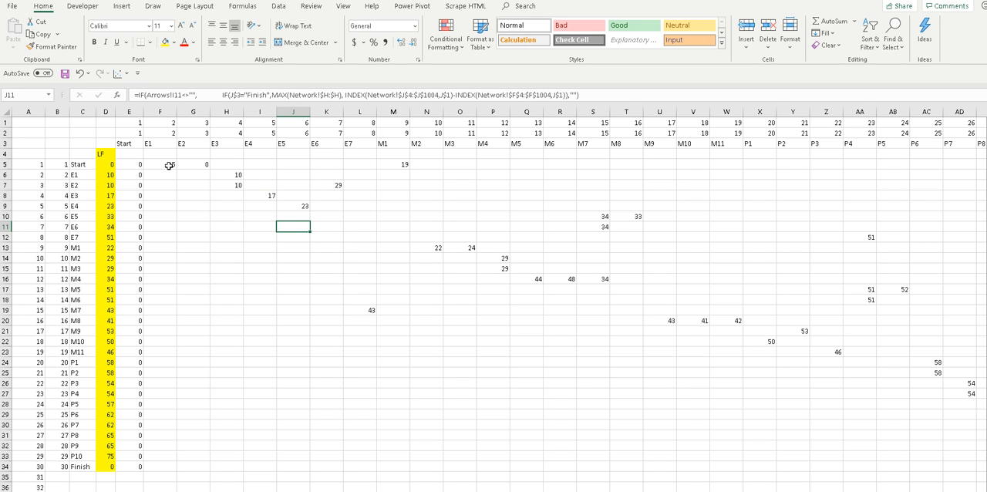
click(203, 248)
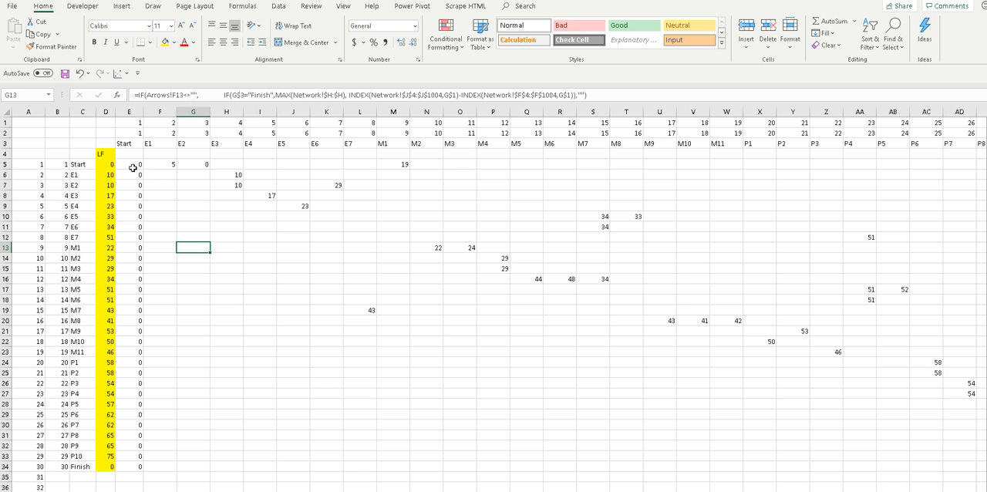
click(133, 166)
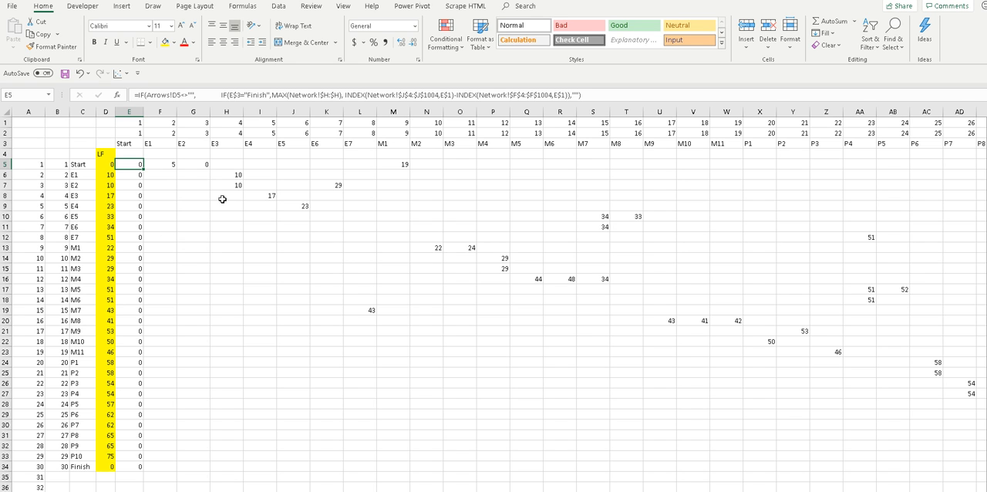
Examine the formula in blank matrix cell G6 and the late-finish formula for E1 in D6, including the cells D6 references.
click(202, 173)
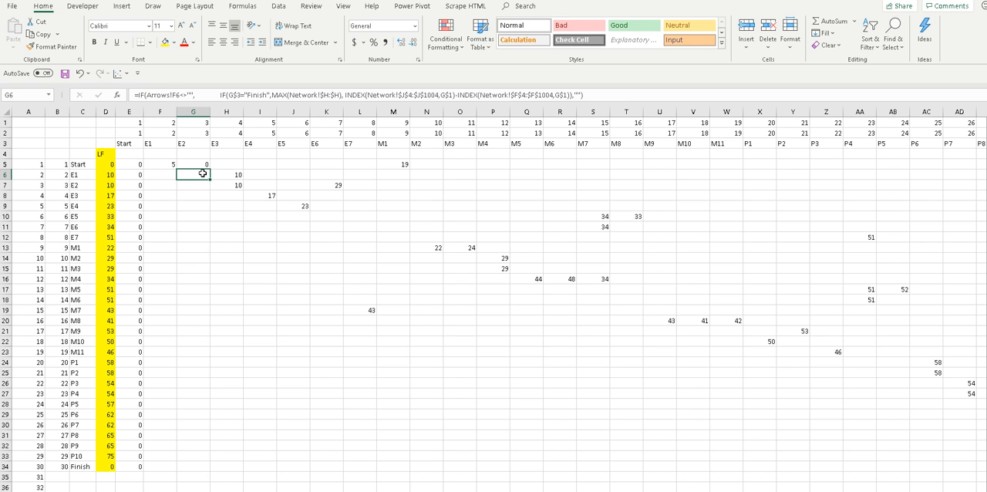
click(110, 173)
click(121, 175)
click(107, 175)
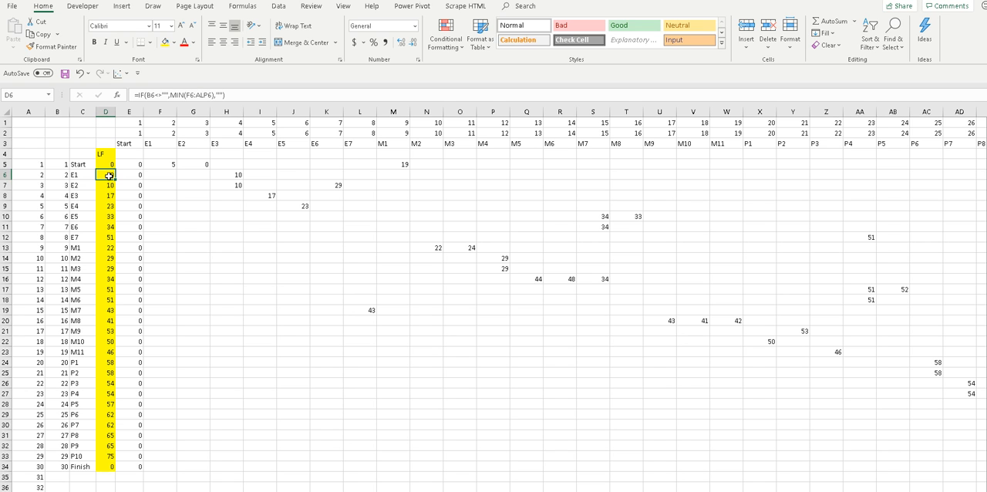
double_click(107, 173)
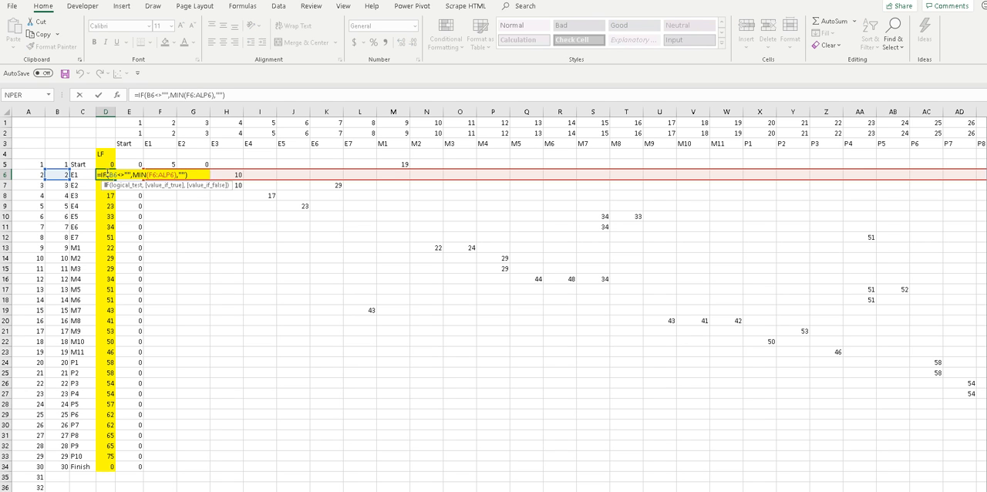
key(Escape)
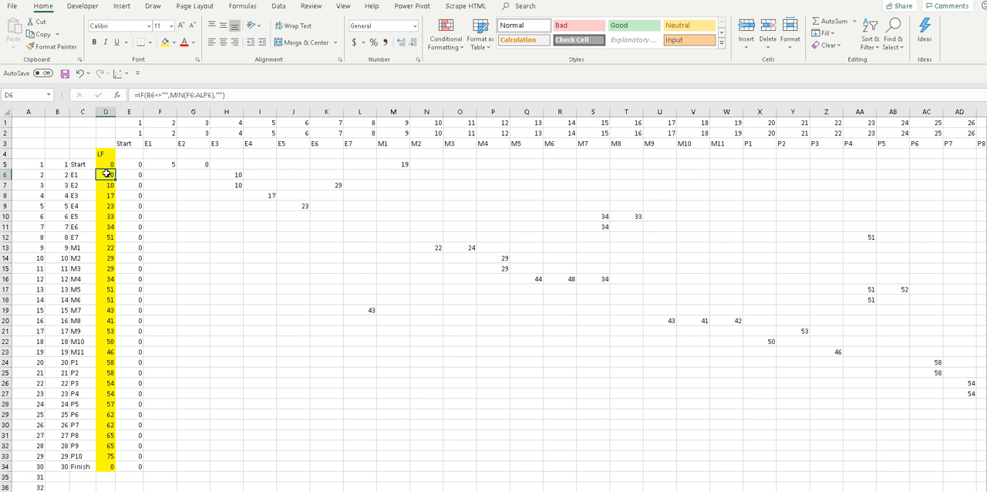
double_click(108, 173)
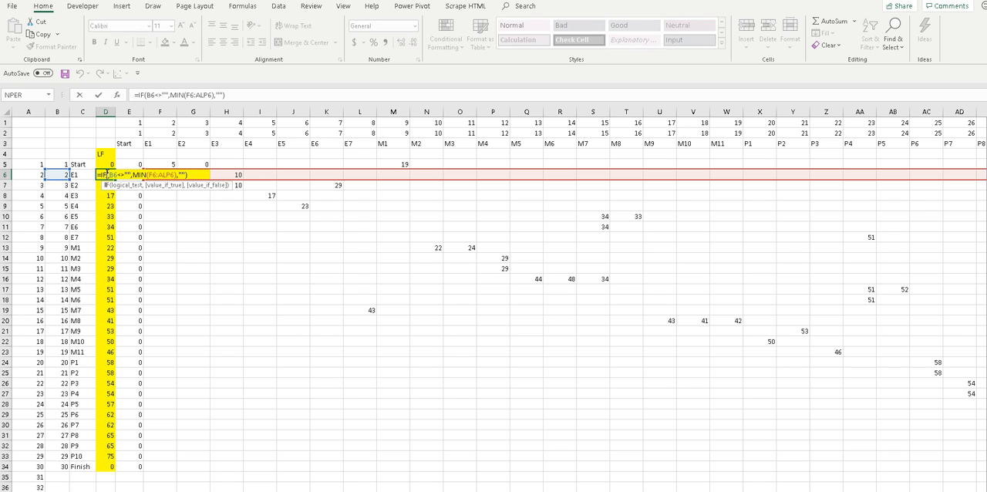
key(Escape)
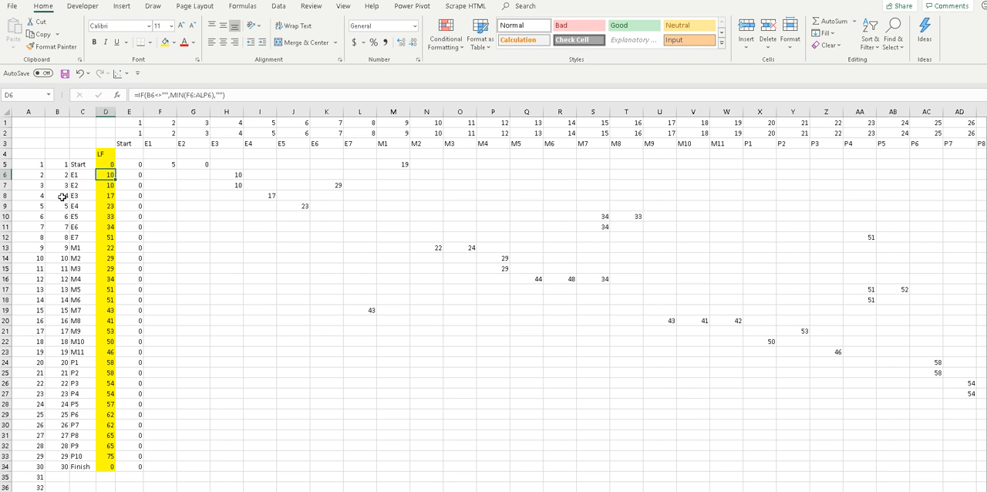
Inspect the formulas in blank cells D35 and I28 and in the E7 column header cell L3.
click(107, 477)
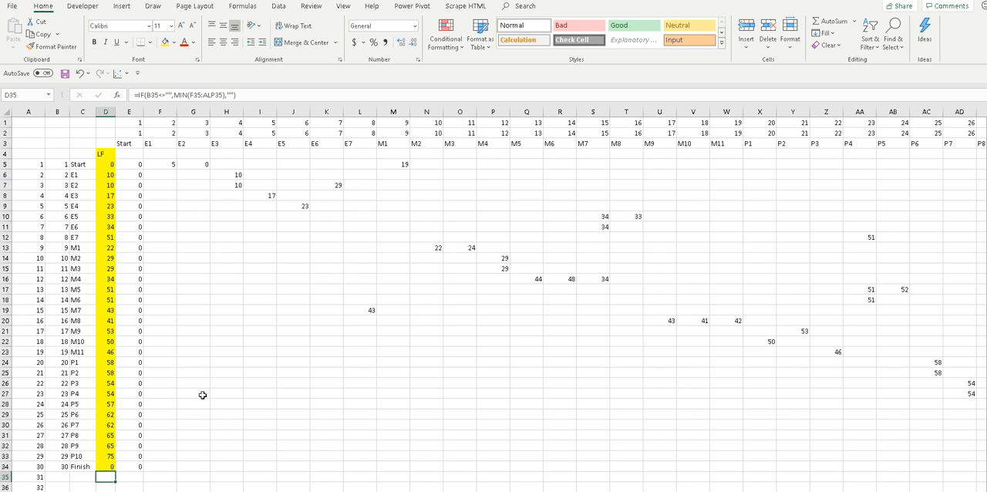
click(260, 402)
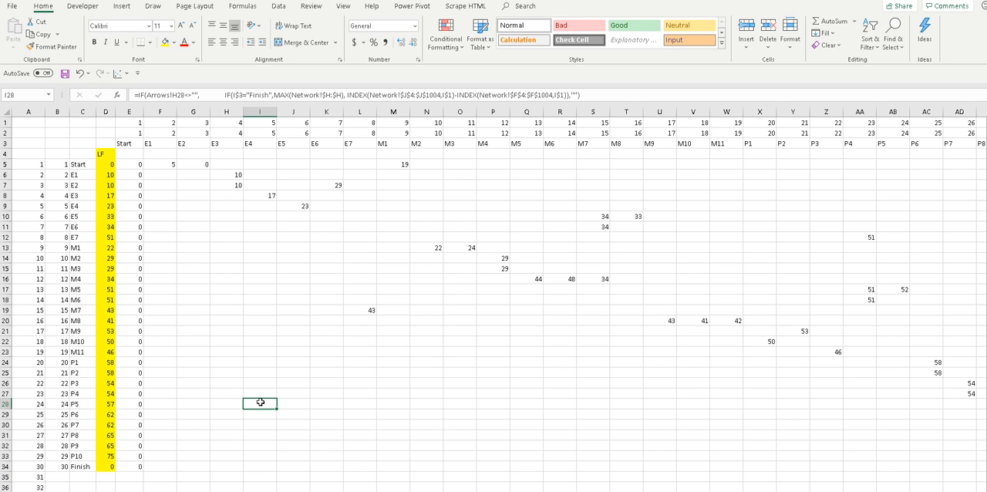
click(366, 143)
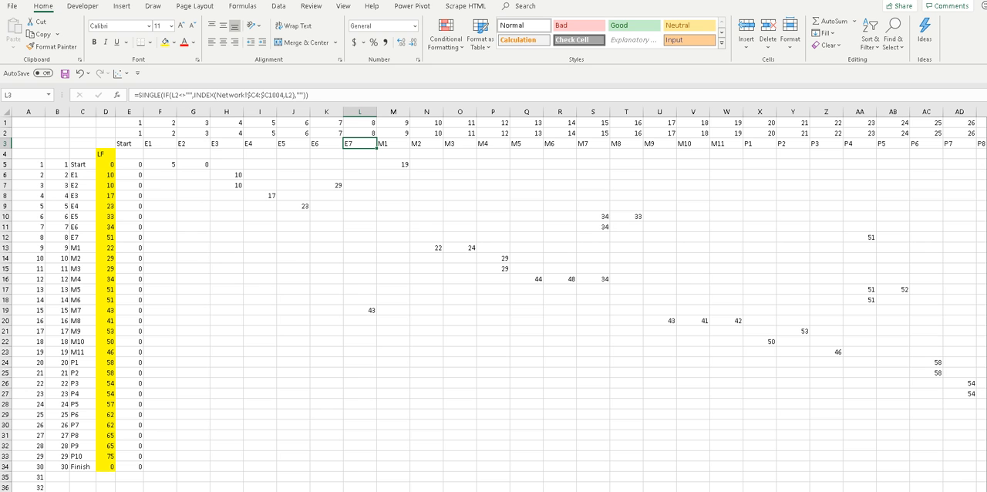
Review the row index numbers in column A from A35 down past row 100, and return to the top of the matrix.
click(40, 478)
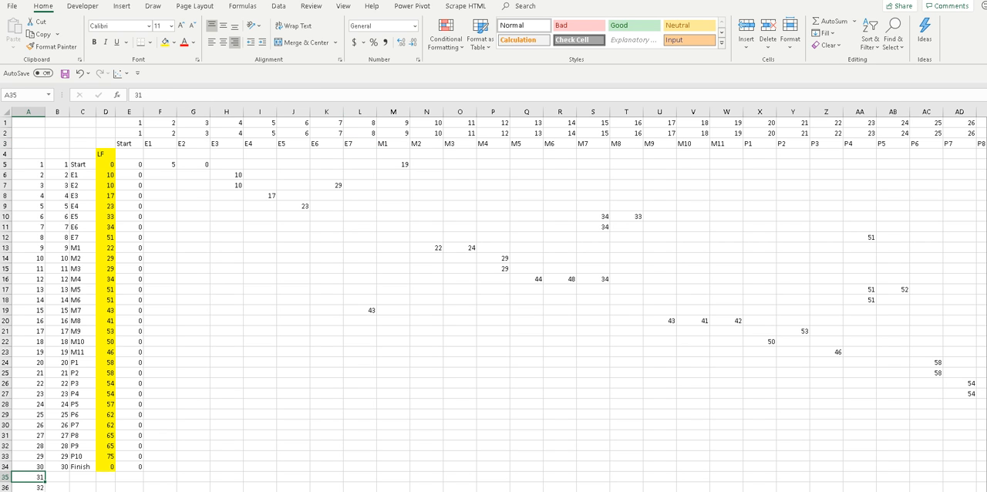
drag(986, 211, 986, 247)
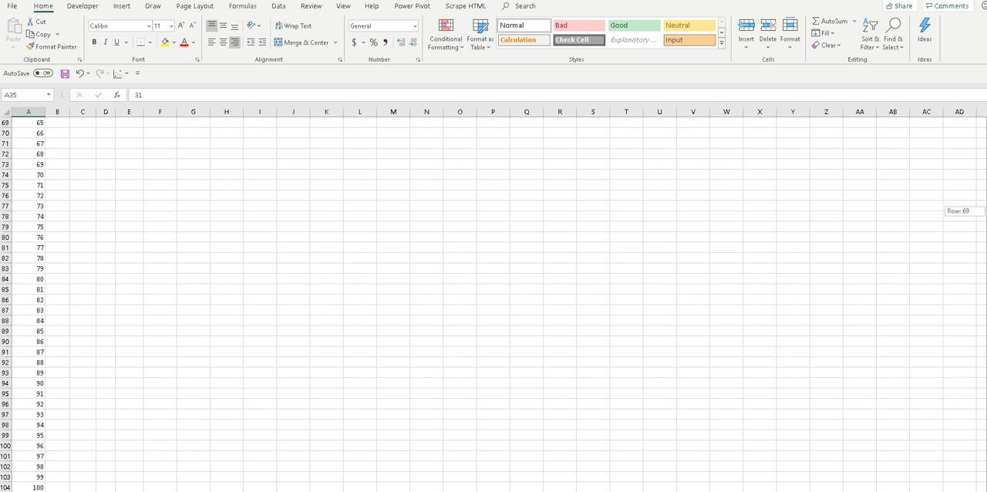
drag(986, 358, 986, 205)
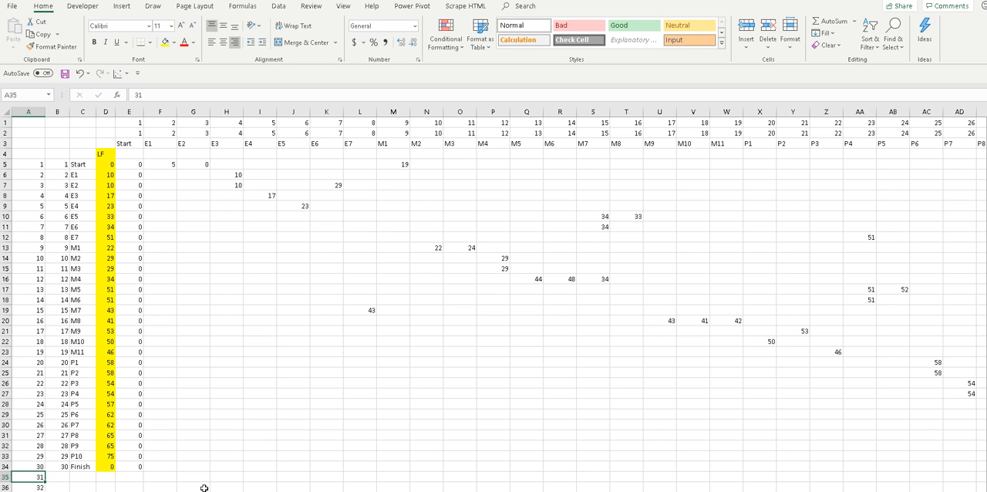
Go by way of the network sheet to the activity timeline sheet and inspect the formula in blank cell AJ34.
key(ctrl+Page_Up)
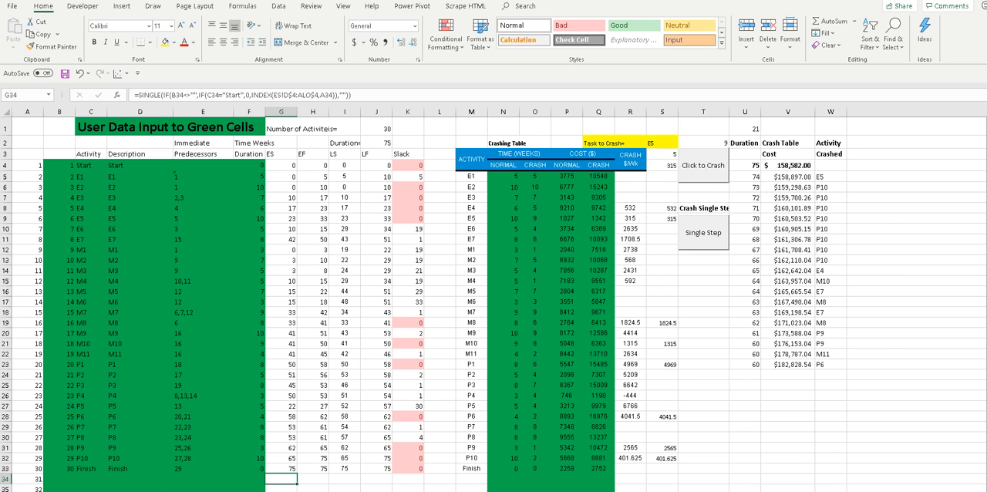
key(ctrl+Page_Down)
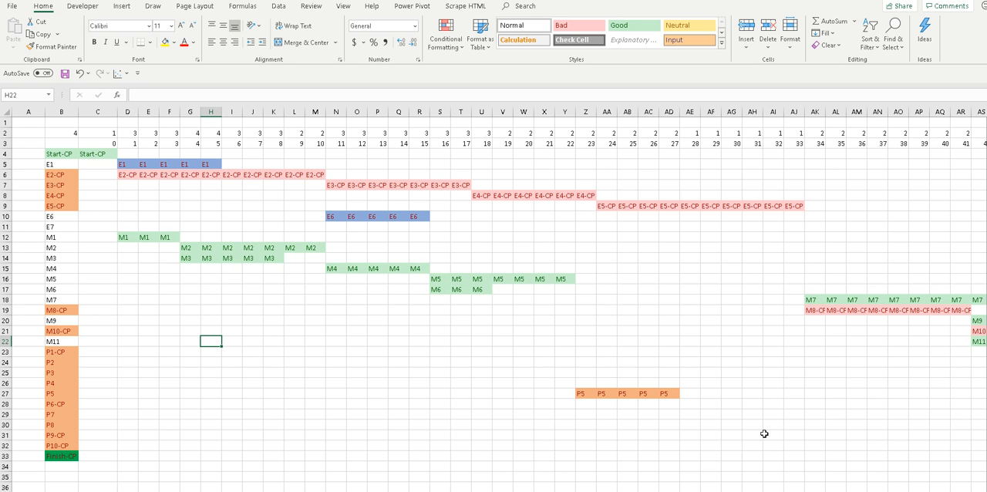
click(795, 467)
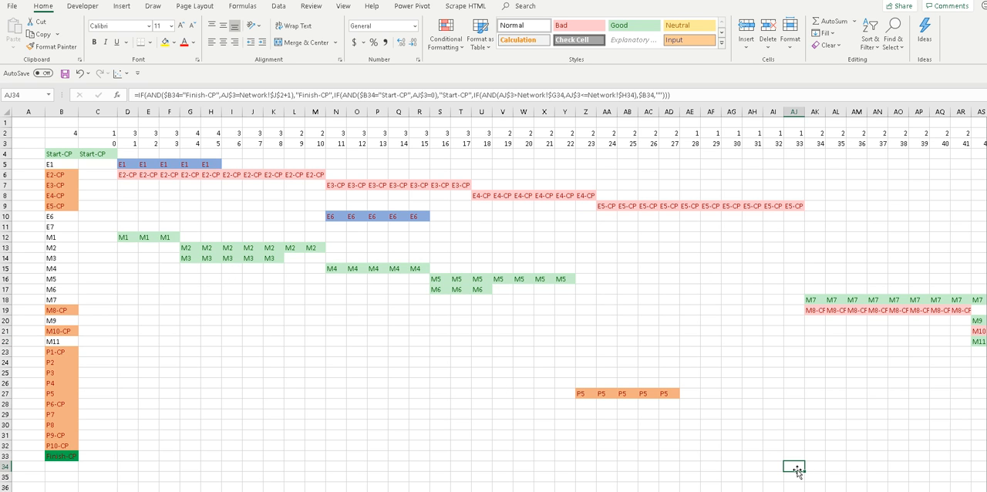